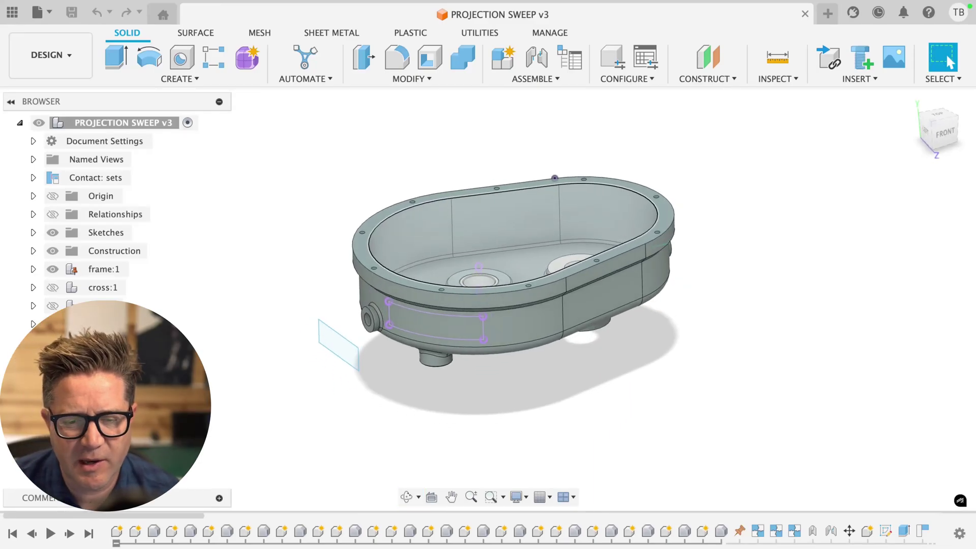
- Zoom in on the housing's side and start a new sketch to show the origin planes
{"action": "scroll", "coordinate": [329, 368], "scroll_direction": "up", "scroll_amount": 5}
{"action": "scroll", "coordinate": [340, 320], "scroll_direction": "up", "scroll_amount": 5}
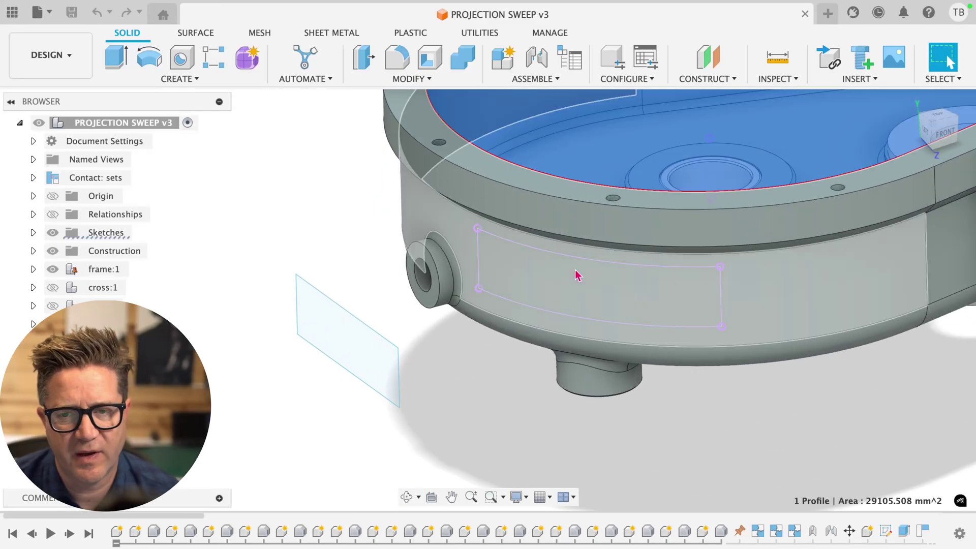
{"action": "left_click", "coordinate": [182, 79]}
{"action": "left_click", "coordinate": [153, 109]}
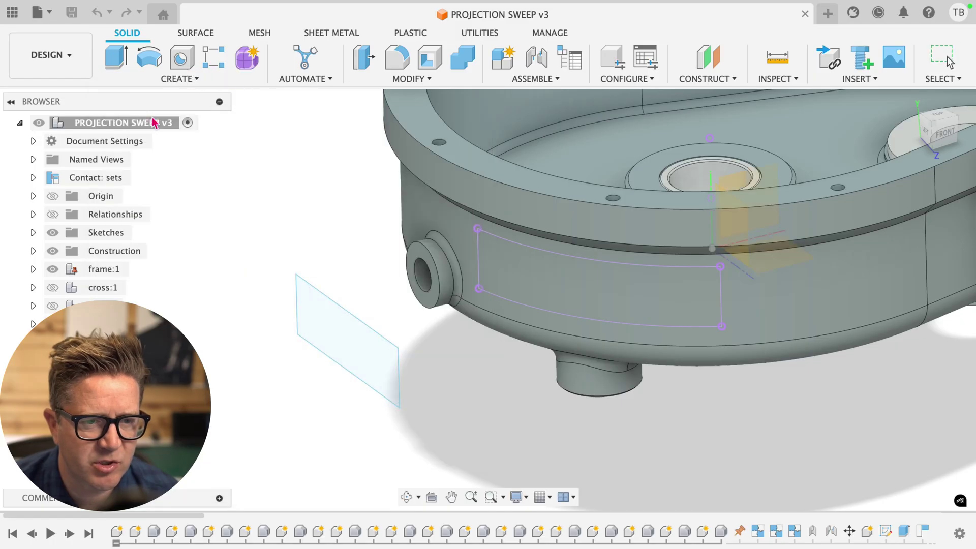
- Open a sketch on the small construction plane beside the housing, then finish it
{"action": "left_click", "coordinate": [355, 357]}
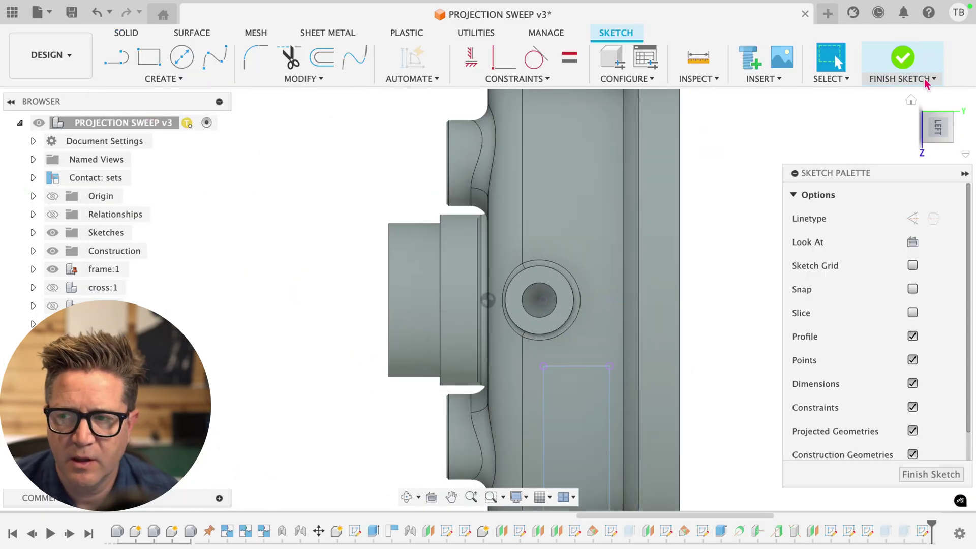
{"action": "left_click", "coordinate": [949, 103]}
{"action": "left_click", "coordinate": [164, 79]}
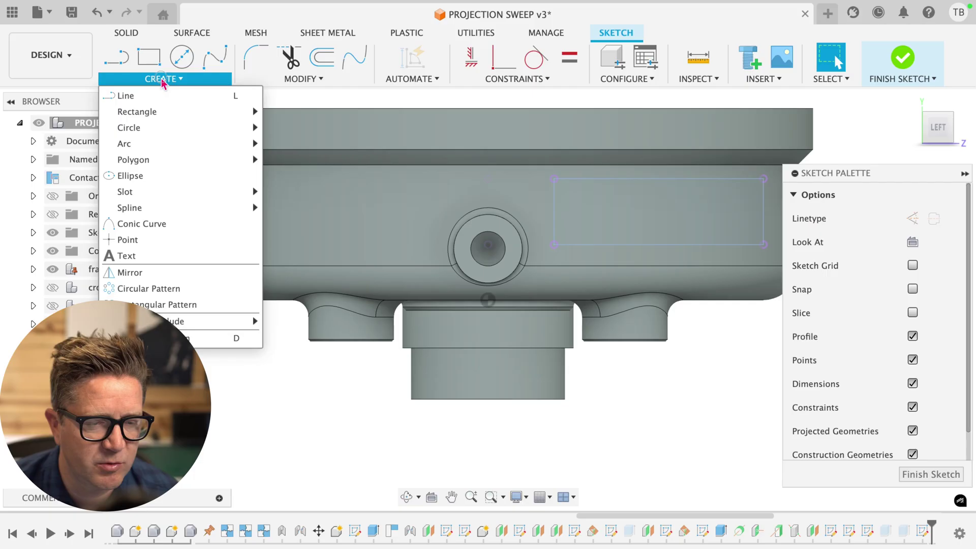
{"action": "mouse_move", "coordinate": [203, 321]}
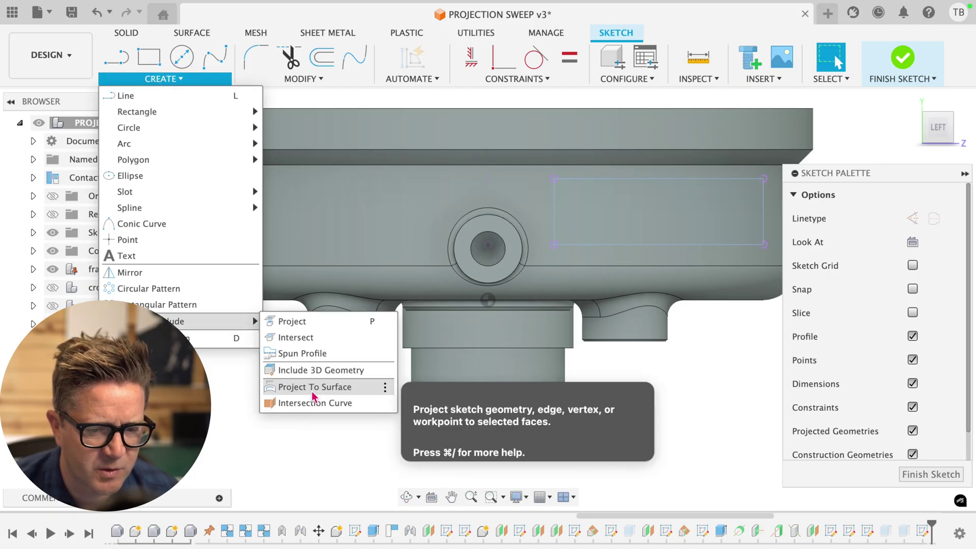
{"action": "scroll", "coordinate": [702, 268], "scroll_direction": "up", "scroll_amount": 10}
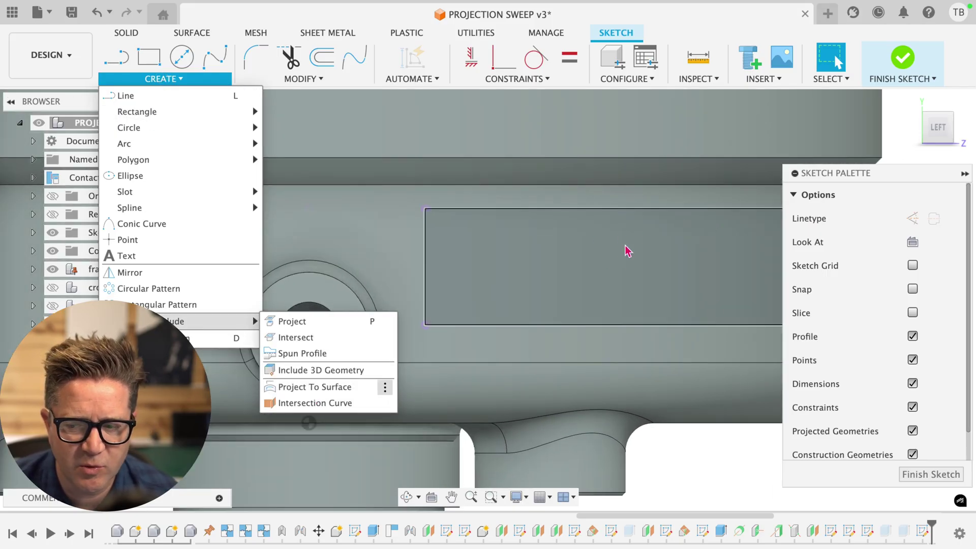
{"action": "left_click", "coordinate": [931, 474]}
- Orbit to an angled view and select the curved lower wall to confirm its 90.50 mm radius
{"action": "scroll", "coordinate": [887, 394], "scroll_direction": "down", "scroll_amount": 10}
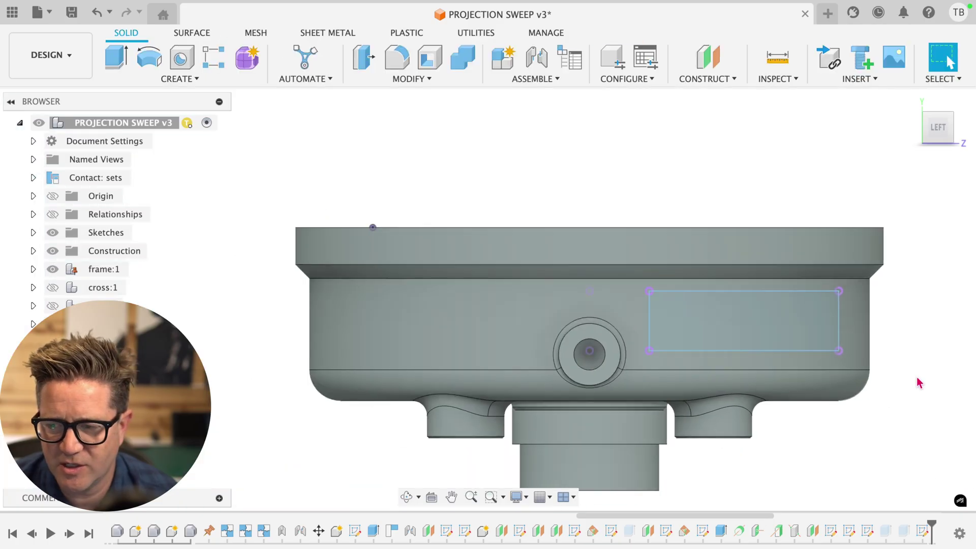
{"action": "scroll", "coordinate": [920, 383], "scroll_direction": "up", "scroll_amount": 10}
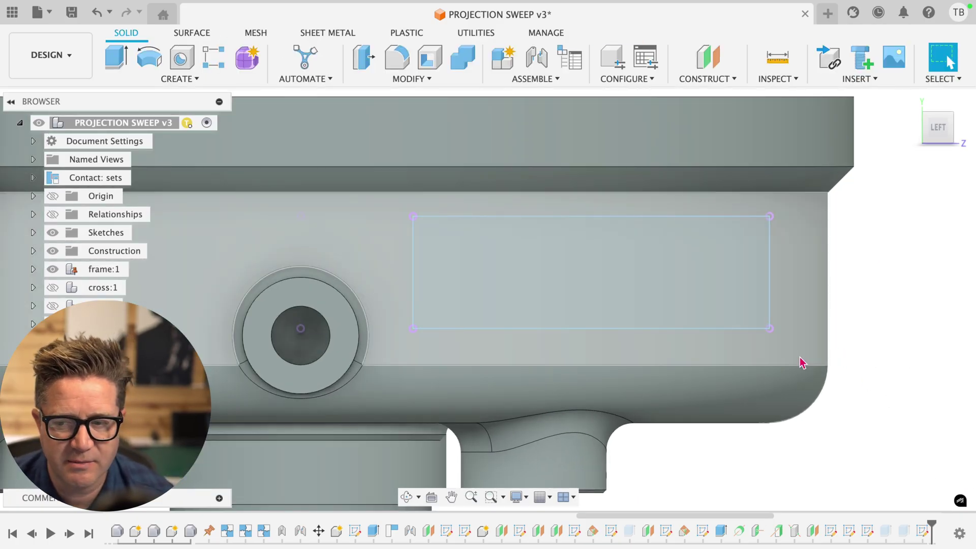
{"action": "scroll", "coordinate": [802, 364], "scroll_direction": "down", "scroll_amount": 10}
{"action": "middle_click_drag", "start_coordinate": [877, 395], "coordinate": [808, 418], "text": "shift"}
{"action": "scroll", "coordinate": [807, 418], "scroll_direction": "up", "scroll_amount": 5}
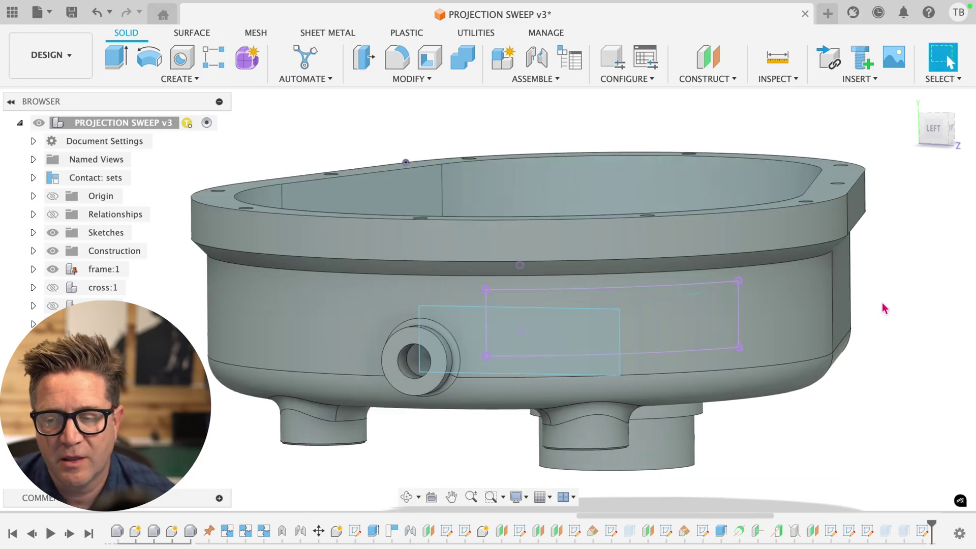
{"action": "left_click", "coordinate": [685, 307]}
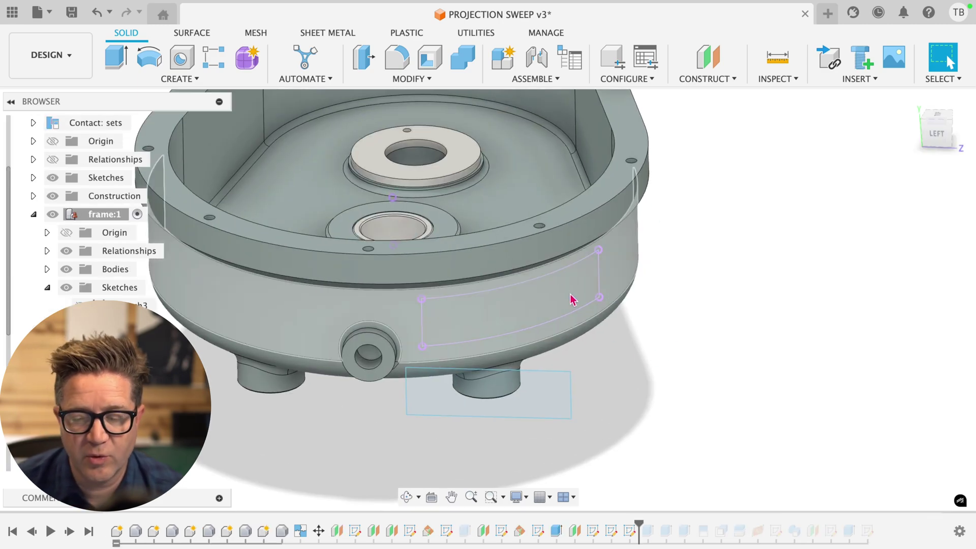
- Extrude the construction-plane rectangle 126.558 mm as a cut into the housing's side wall
{"action": "left_click", "coordinate": [563, 402]}
{"action": "key", "text": "e"}
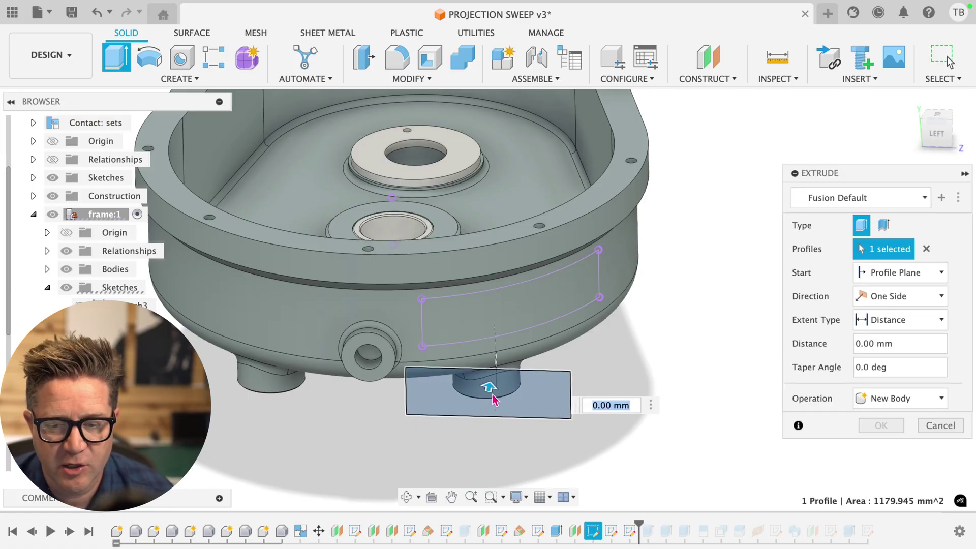
{"action": "left_click_drag", "start_coordinate": [493, 399], "coordinate": [519, 264]}
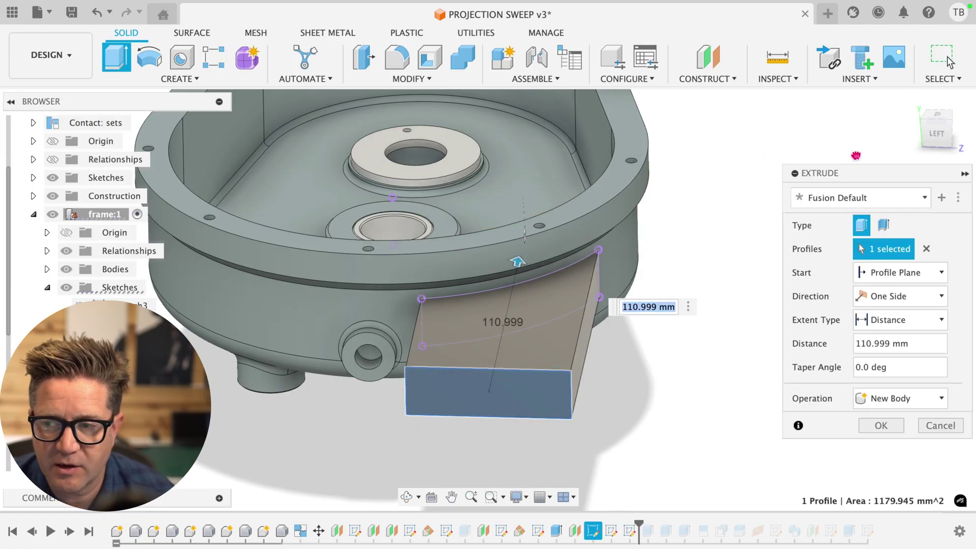
{"action": "left_click", "coordinate": [933, 126]}
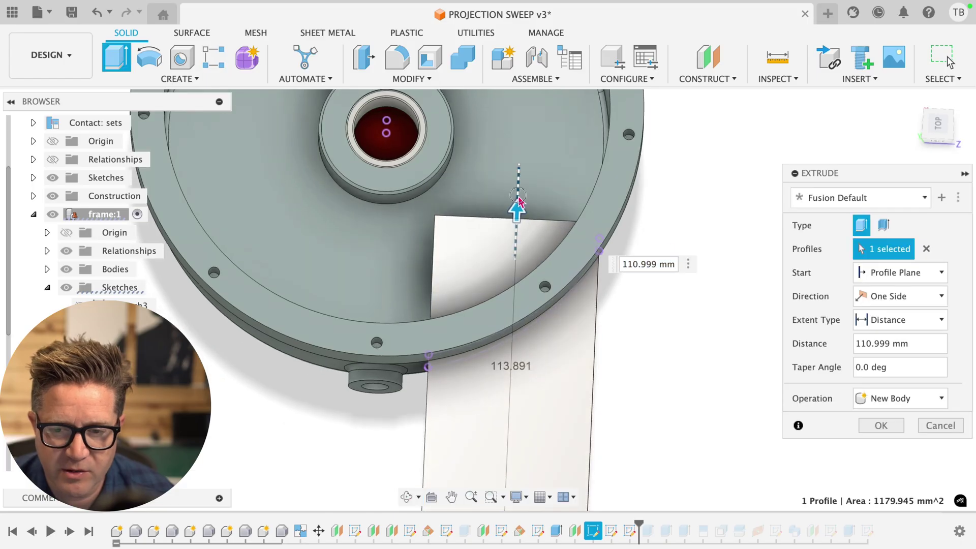
{"action": "left_click_drag", "start_coordinate": [520, 200], "coordinate": [526, 177]}
{"action": "scroll", "coordinate": [558, 253], "scroll_direction": "down", "scroll_amount": 3}
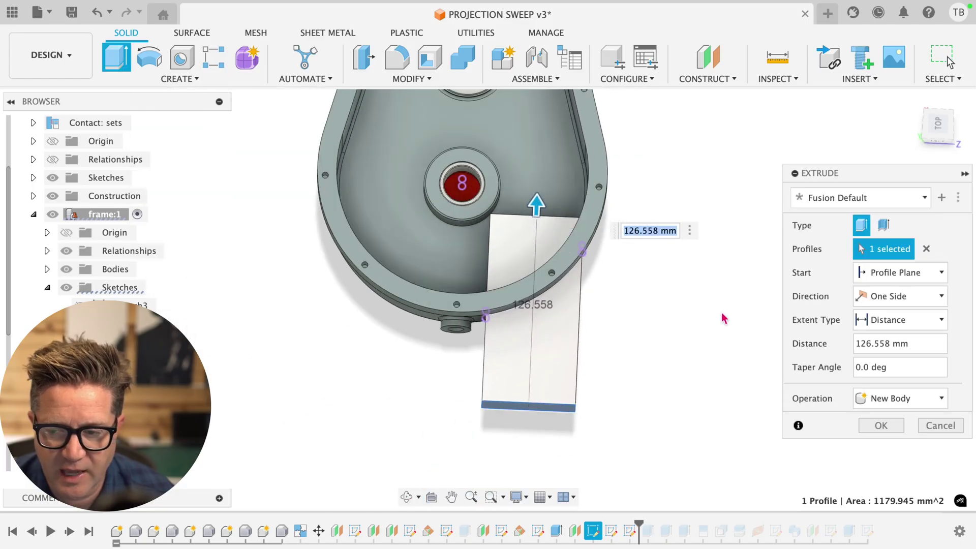
{"action": "left_click", "coordinate": [888, 399]}
{"action": "left_click", "coordinate": [883, 436]}
{"action": "left_click", "coordinate": [884, 447]}
{"action": "middle_click_drag", "start_coordinate": [634, 345], "coordinate": [635, 323], "text": "shift"}
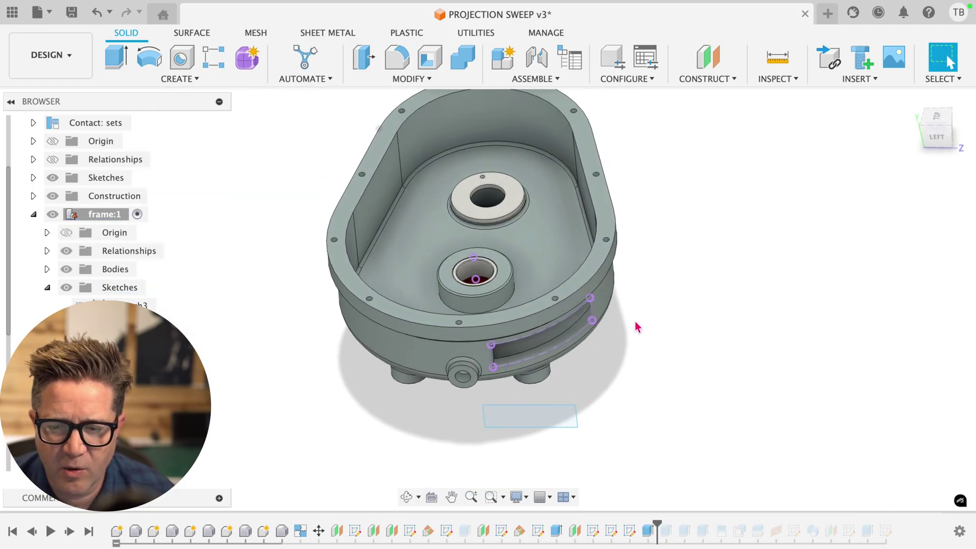
{"action": "left_click", "coordinate": [939, 148]}
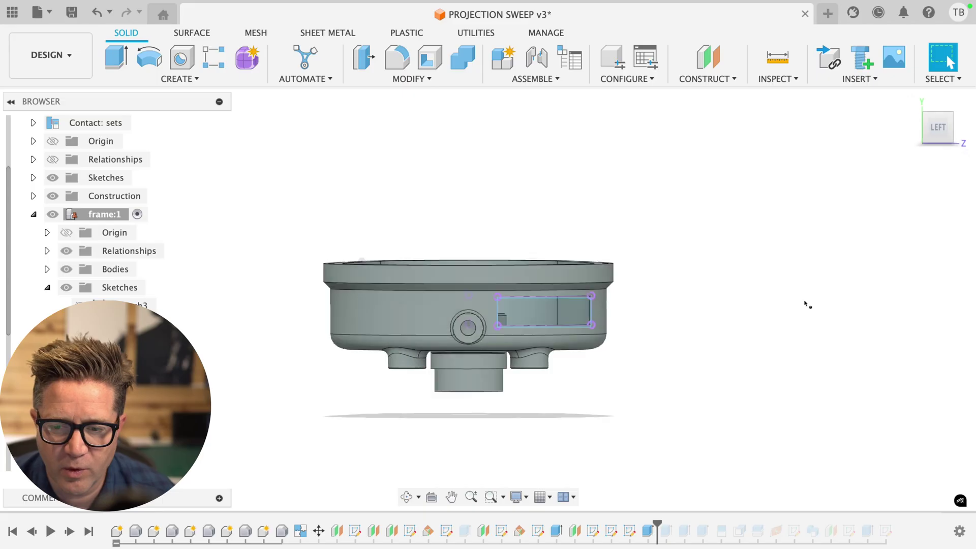
- With history rolled back before the cut, check the rectangle profile's 1179.945 mm² area
{"action": "scroll", "coordinate": [691, 327], "scroll_direction": "up", "scroll_amount": 5}
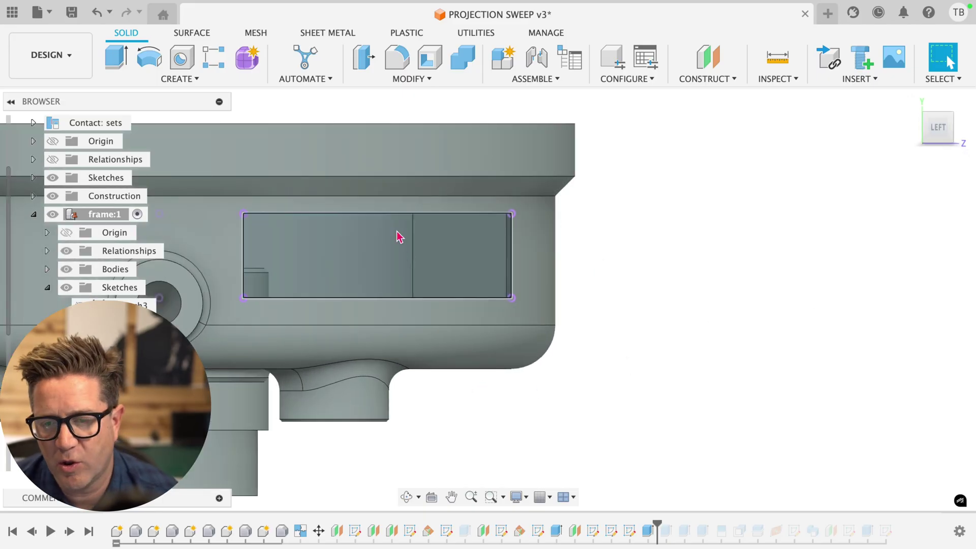
{"action": "scroll", "coordinate": [400, 236], "scroll_direction": "down", "scroll_amount": 1}
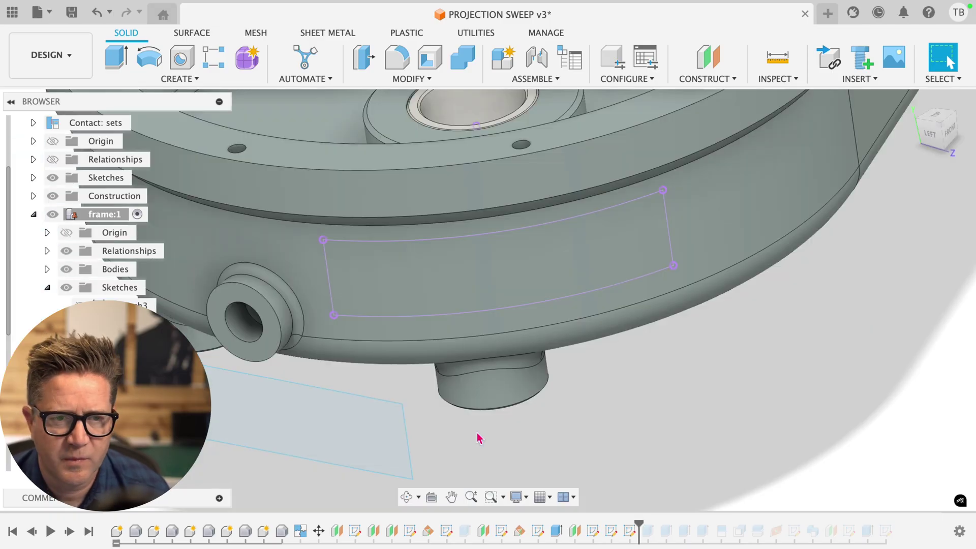
{"action": "left_click", "coordinate": [359, 429]}
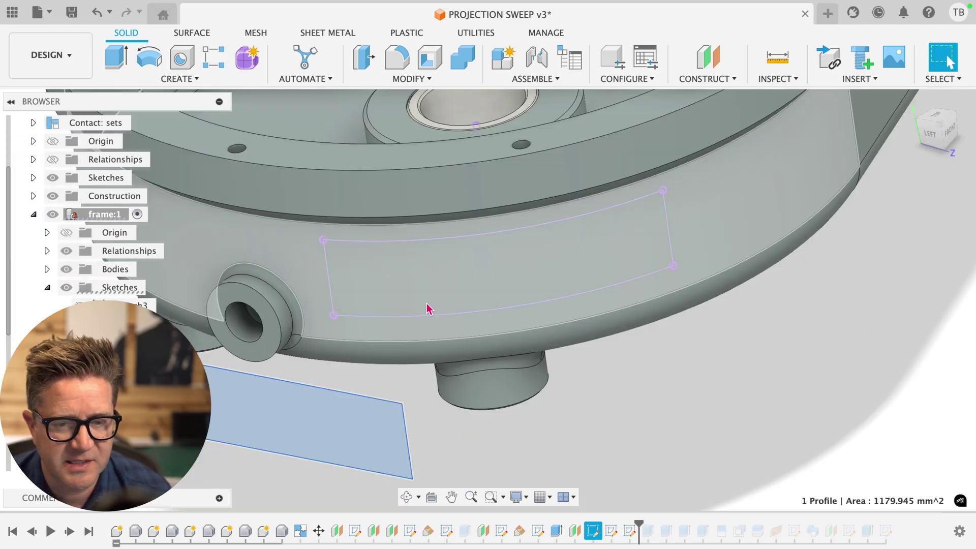
{"action": "scroll", "coordinate": [627, 396], "scroll_direction": "down", "scroll_amount": 3}
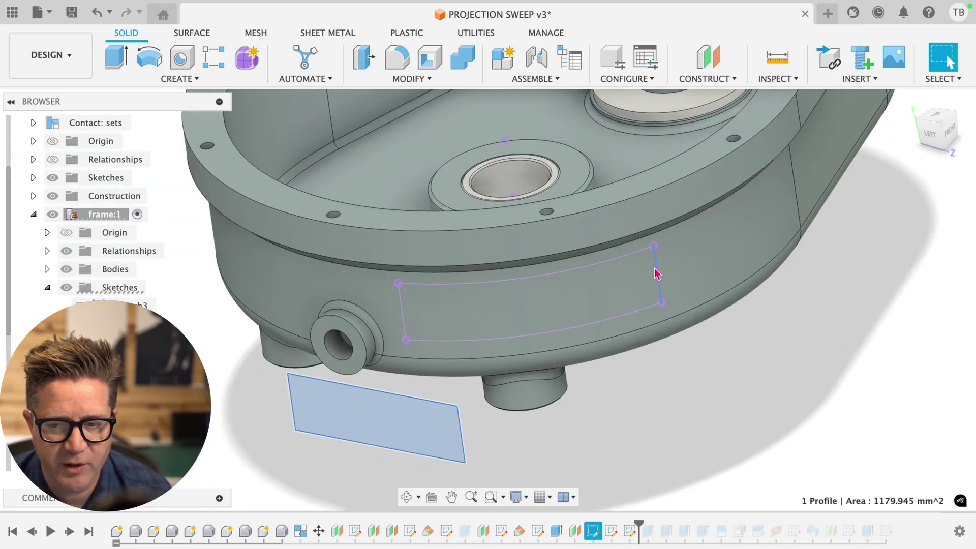
{"action": "left_click", "coordinate": [688, 363]}
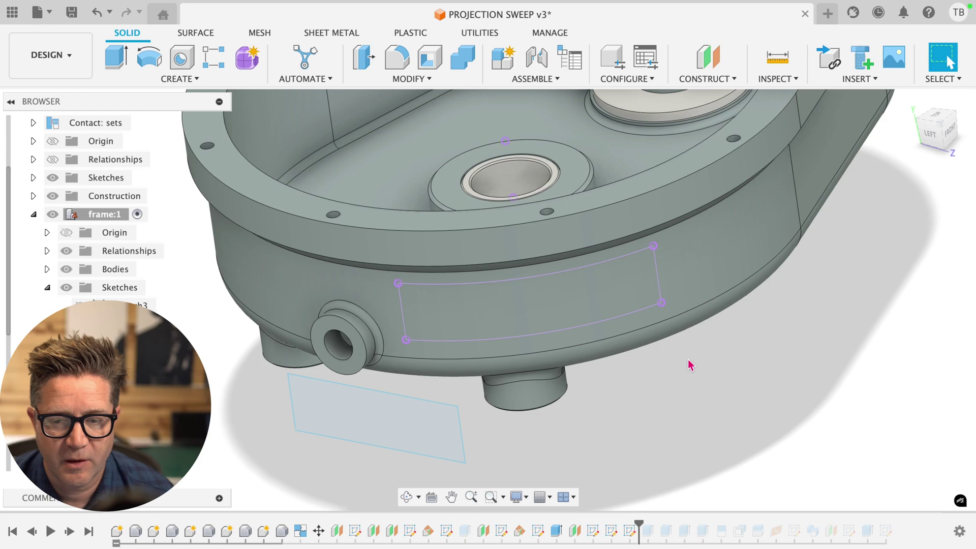
- Split the curved side wall with the sketched rectangle's edges as tool, Extend turned off
{"action": "type", "text": "s"}
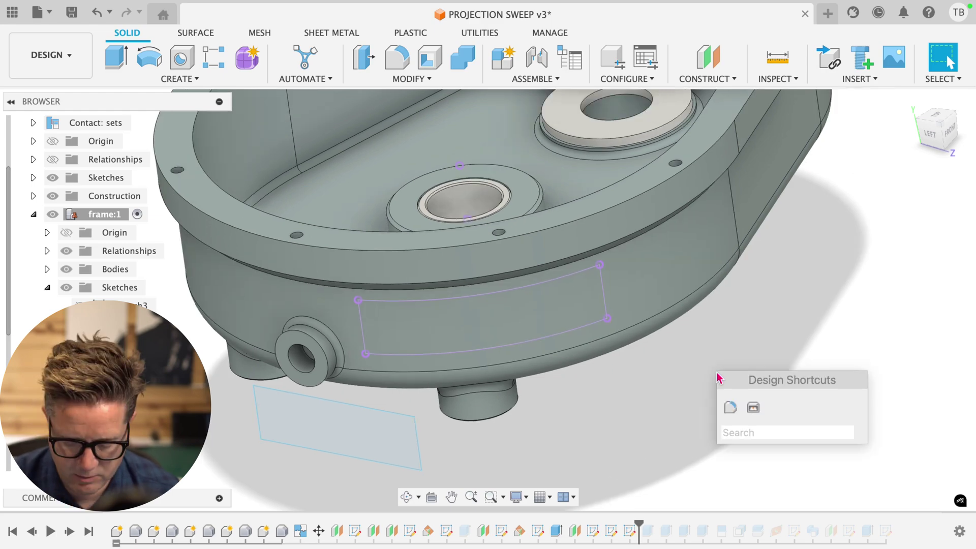
{"action": "type", "text": "split"}
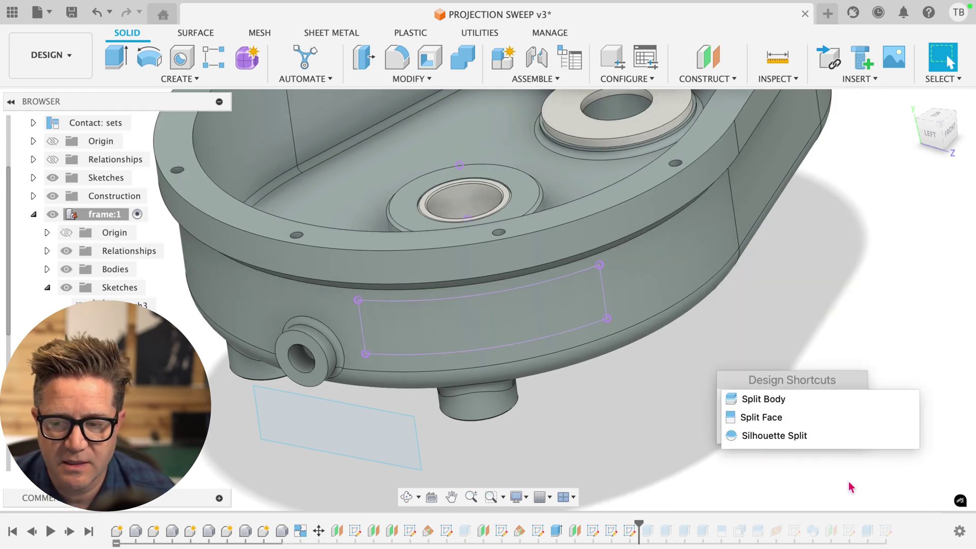
{"action": "left_click", "coordinate": [786, 418]}
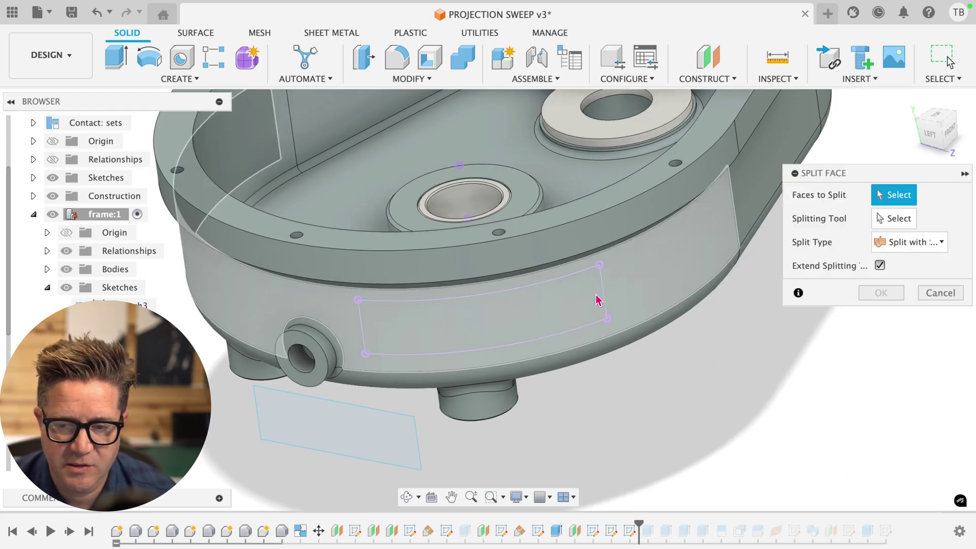
{"action": "left_click", "coordinate": [598, 301]}
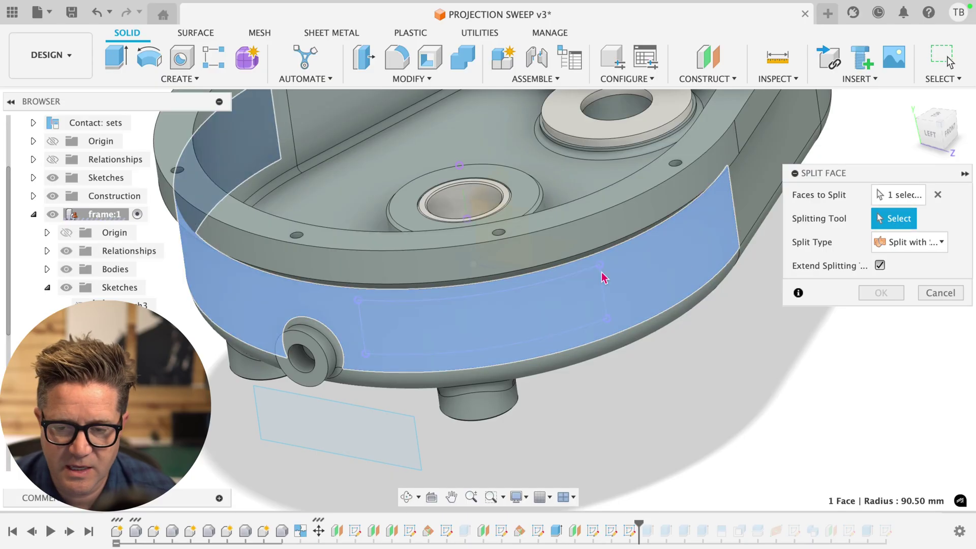
{"action": "left_click", "coordinate": [585, 288]}
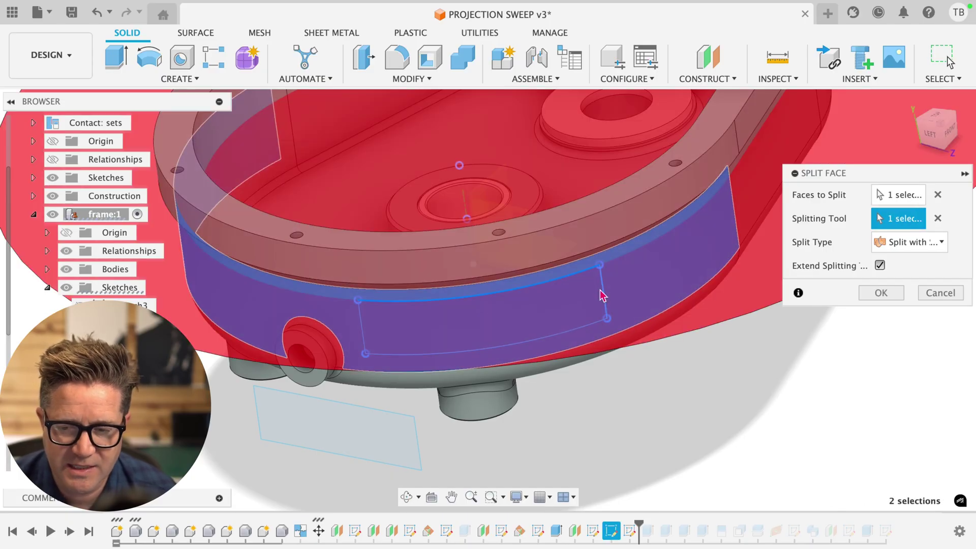
{"action": "left_click", "coordinate": [603, 291]}
{"action": "key", "text": "super+space"}
{"action": "left_click", "coordinate": [585, 328]}
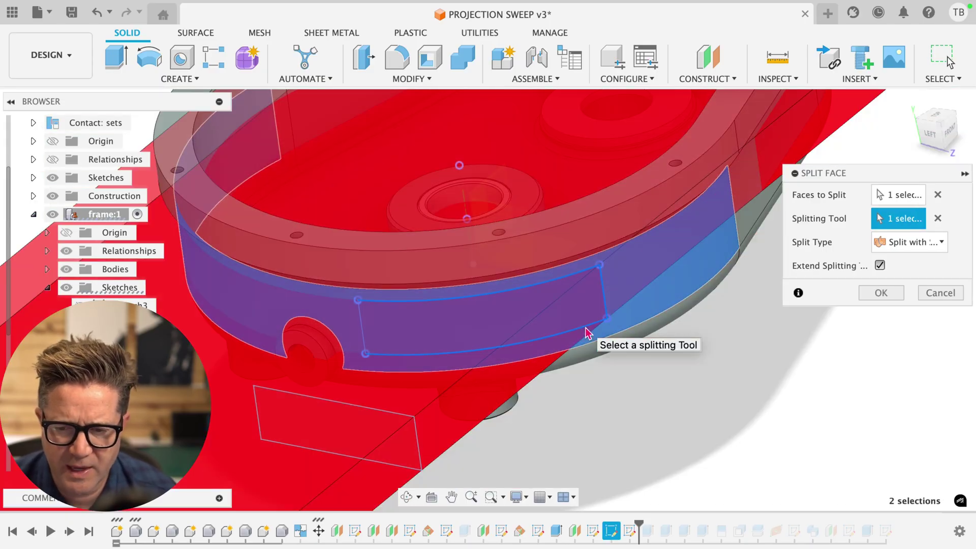
{"action": "scroll", "coordinate": [362, 332], "scroll_direction": "down", "scroll_amount": 6}
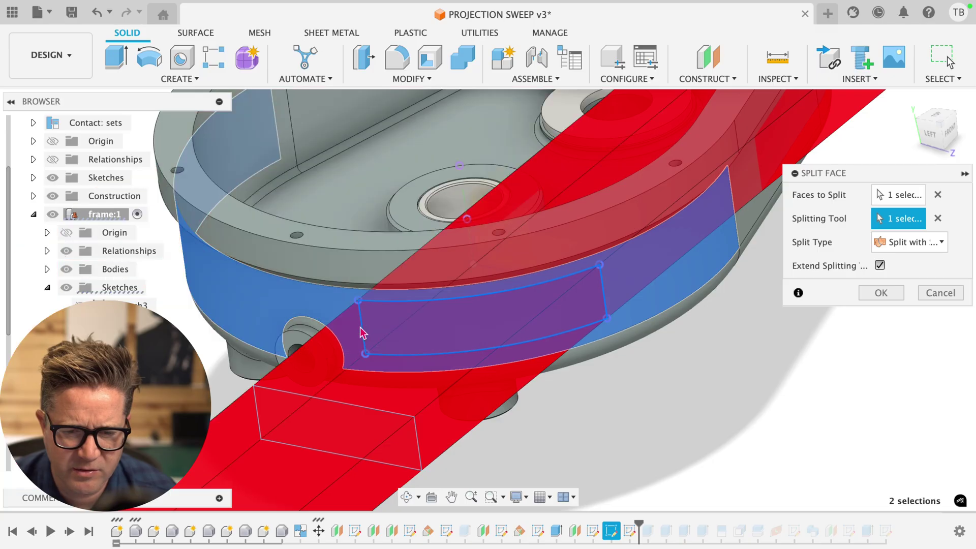
{"action": "scroll", "coordinate": [512, 326], "scroll_direction": "down", "scroll_amount": 4}
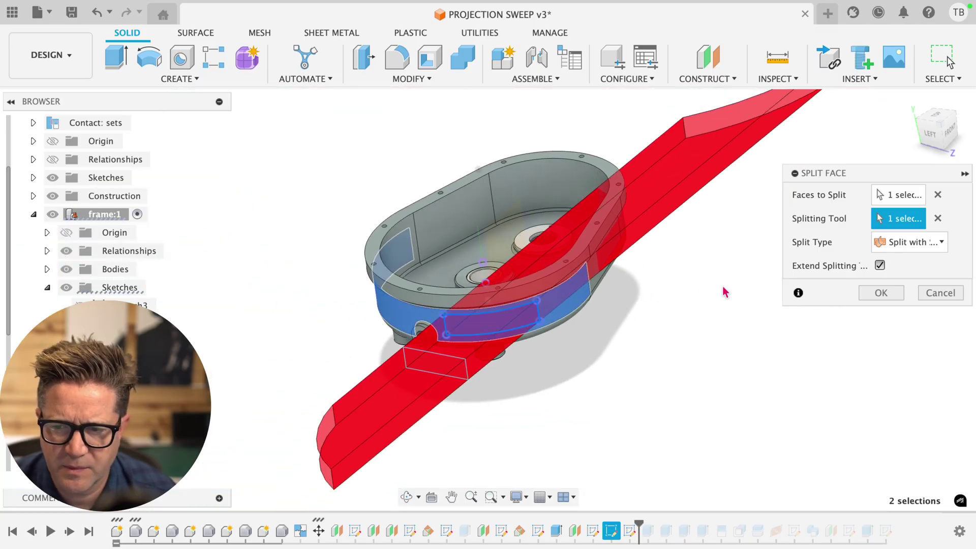
{"action": "left_click", "coordinate": [880, 266]}
- Set the split type to Along Vector using the X axis and confirm the split
{"action": "scroll", "coordinate": [596, 322], "scroll_direction": "up", "scroll_amount": 5}
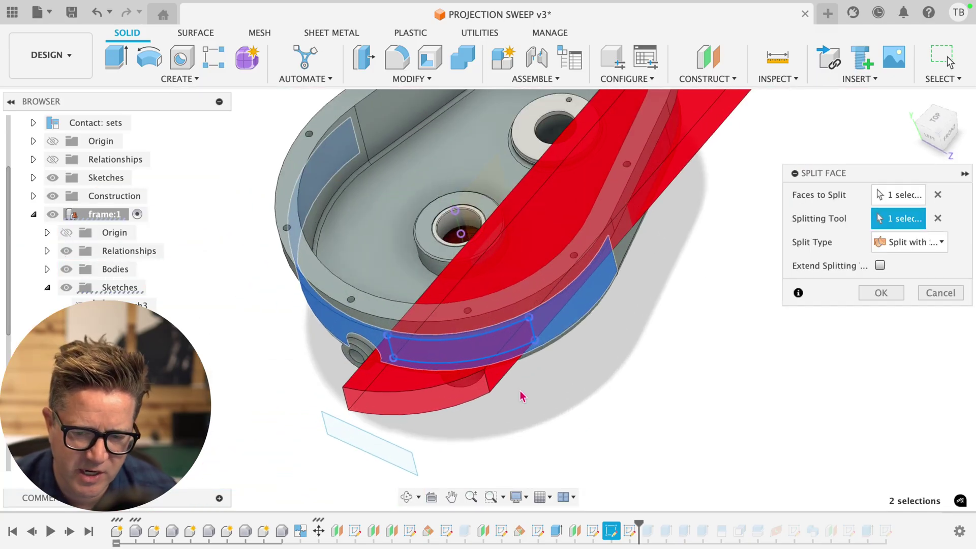
{"action": "scroll", "coordinate": [495, 336], "scroll_direction": "up", "scroll_amount": 2}
{"action": "scroll", "coordinate": [670, 338], "scroll_direction": "down", "scroll_amount": 4}
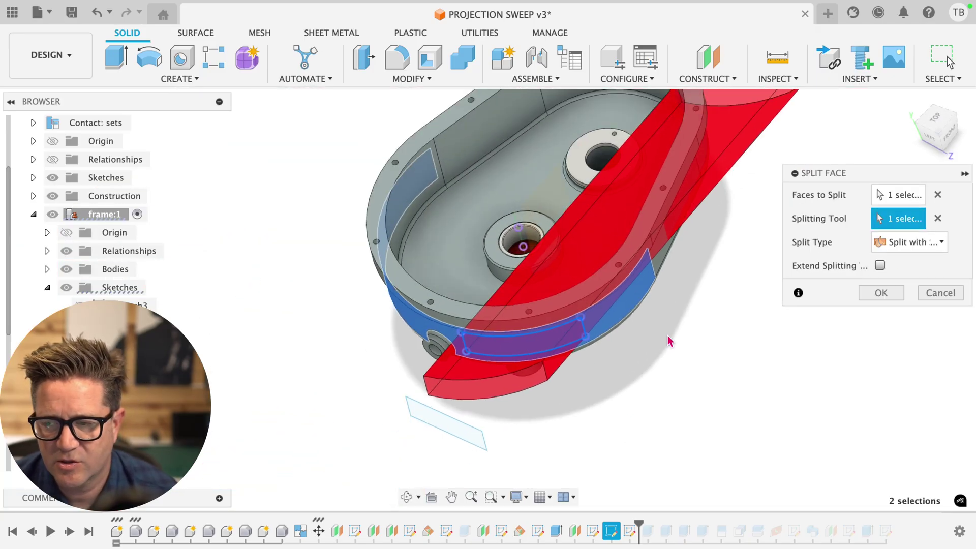
{"action": "scroll", "coordinate": [669, 340], "scroll_direction": "down", "scroll_amount": 1}
{"action": "left_click", "coordinate": [918, 243]}
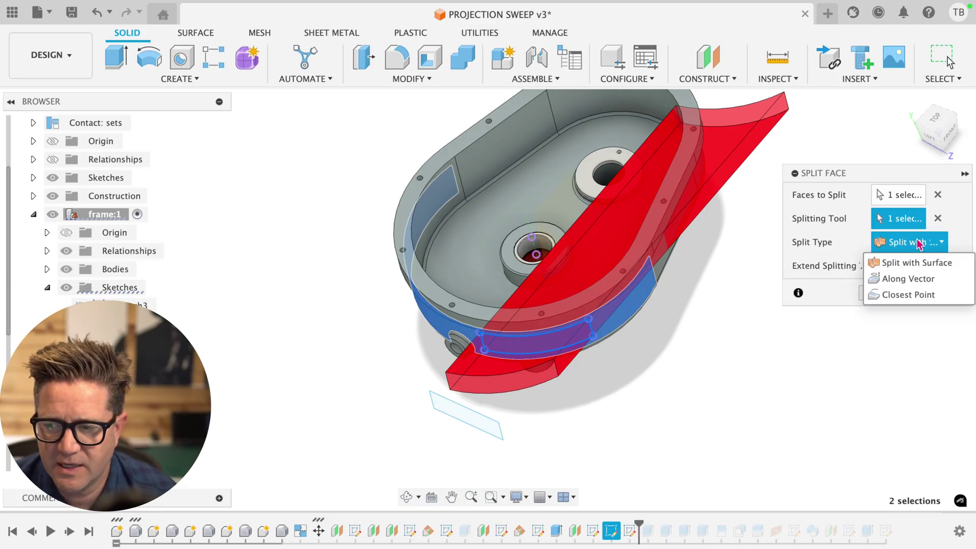
{"action": "left_click", "coordinate": [908, 280]}
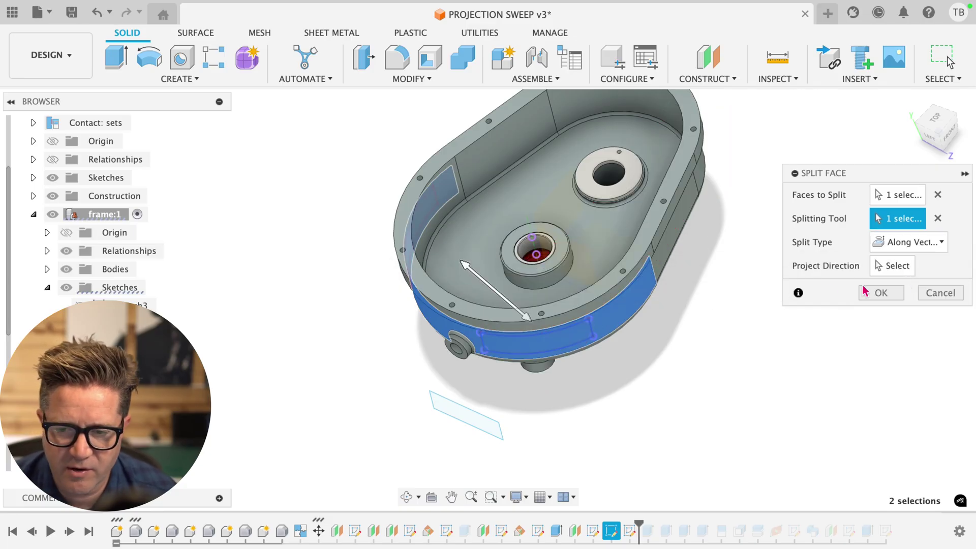
{"action": "left_click", "coordinate": [893, 266]}
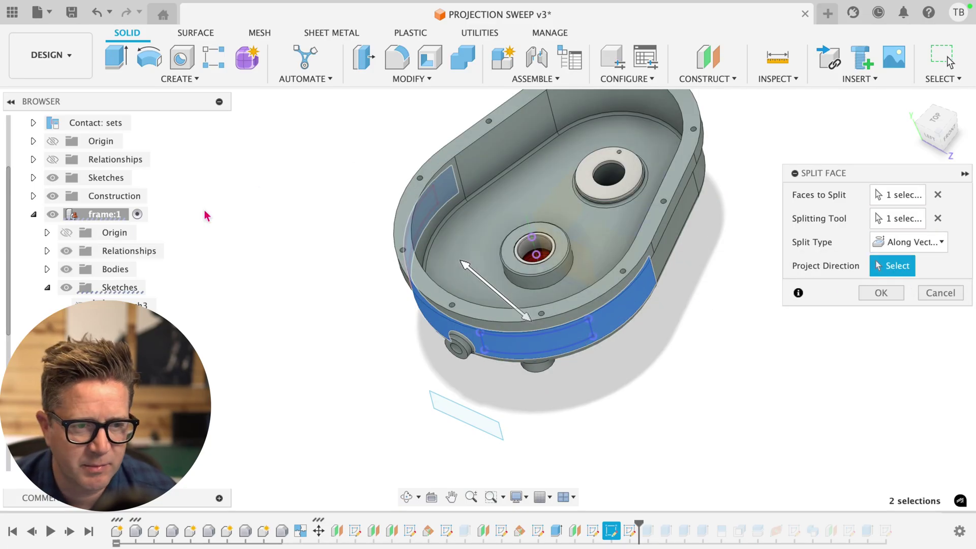
{"action": "scroll", "coordinate": [529, 224], "scroll_direction": "up", "scroll_amount": 10}
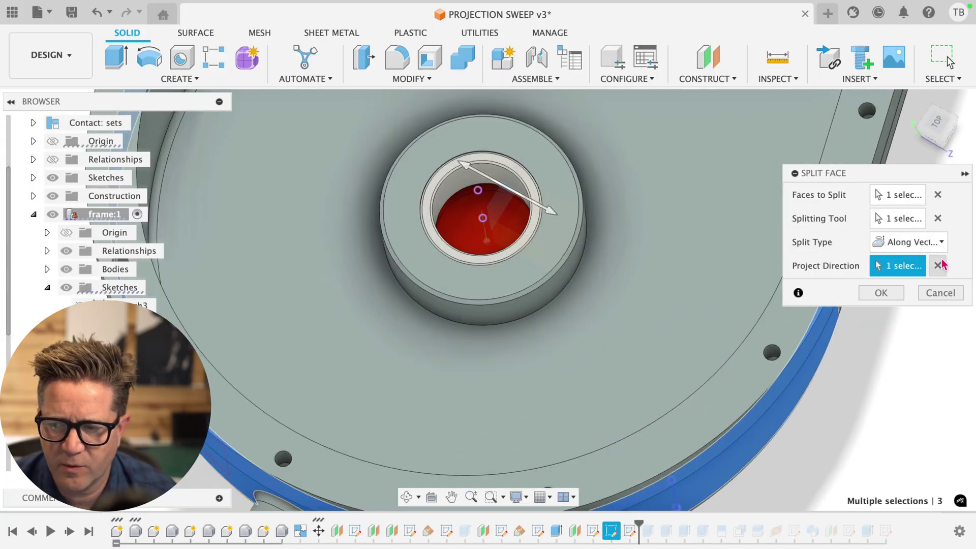
{"action": "left_click", "coordinate": [519, 218]}
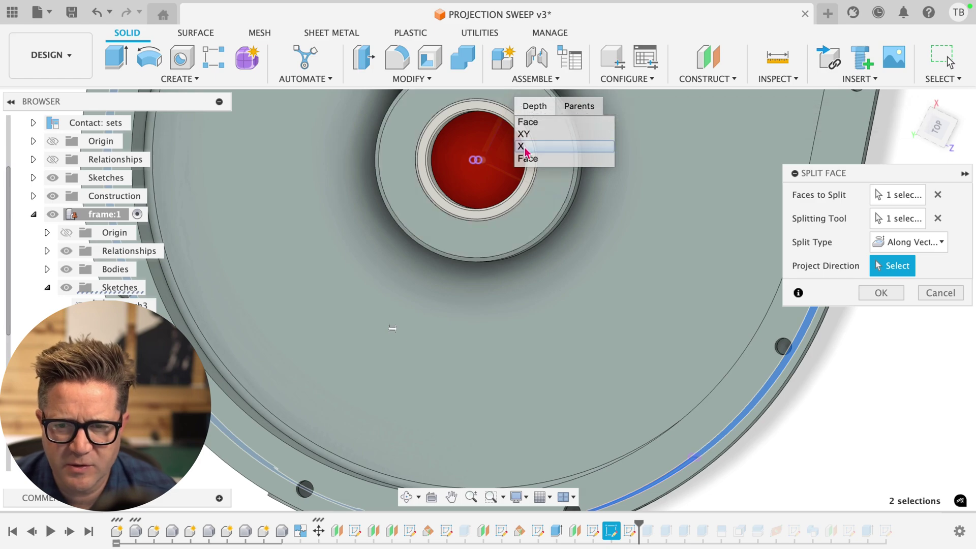
{"action": "left_click", "coordinate": [525, 146]}
{"action": "scroll", "coordinate": [558, 262], "scroll_direction": "down", "scroll_amount": 5}
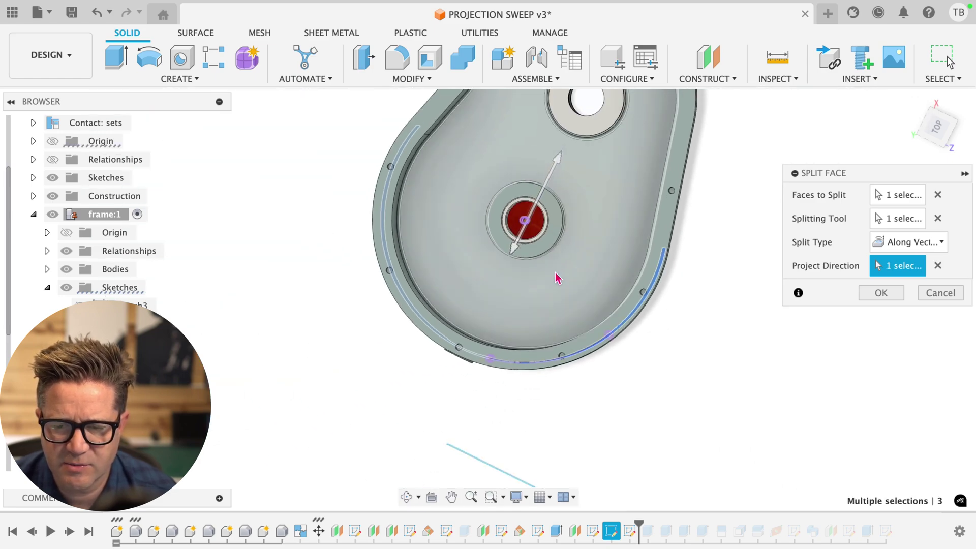
{"action": "middle_click_drag", "start_coordinate": [572, 336], "coordinate": [739, 337], "text": "shift"}
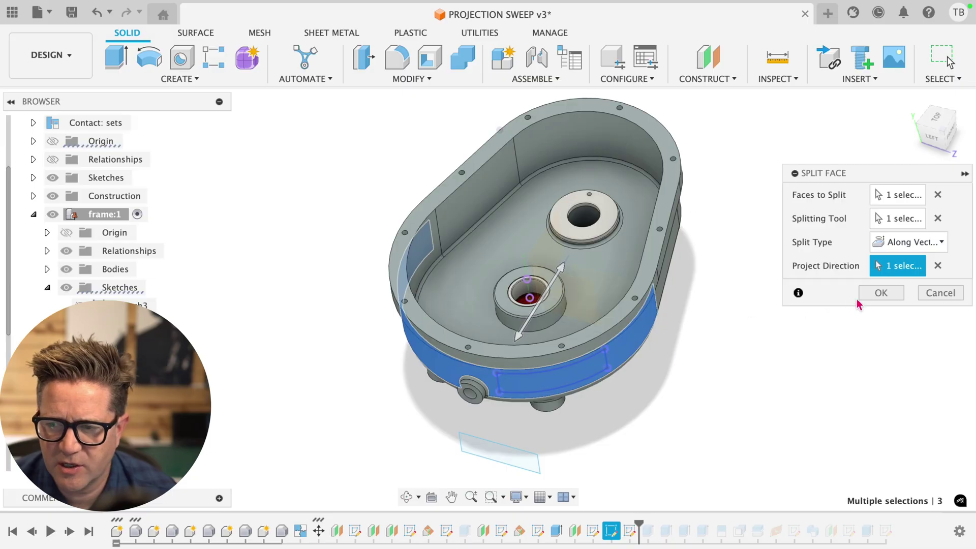
{"action": "left_click", "coordinate": [881, 294]}
{"action": "scroll", "coordinate": [588, 391], "scroll_direction": "up", "scroll_amount": 3}
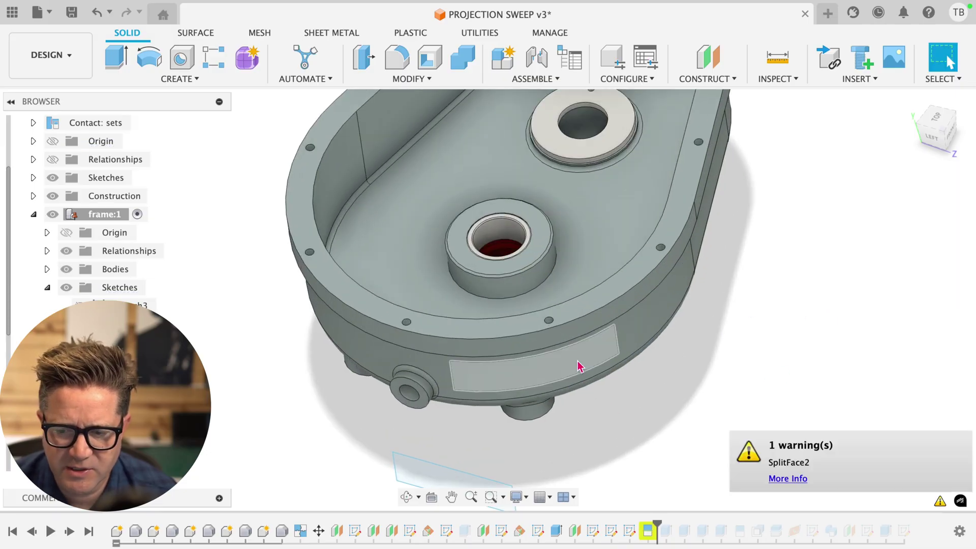
{"action": "left_click", "coordinate": [580, 366]}
{"action": "middle_click_drag", "start_coordinate": [580, 366], "coordinate": [631, 338], "text": "shift"}
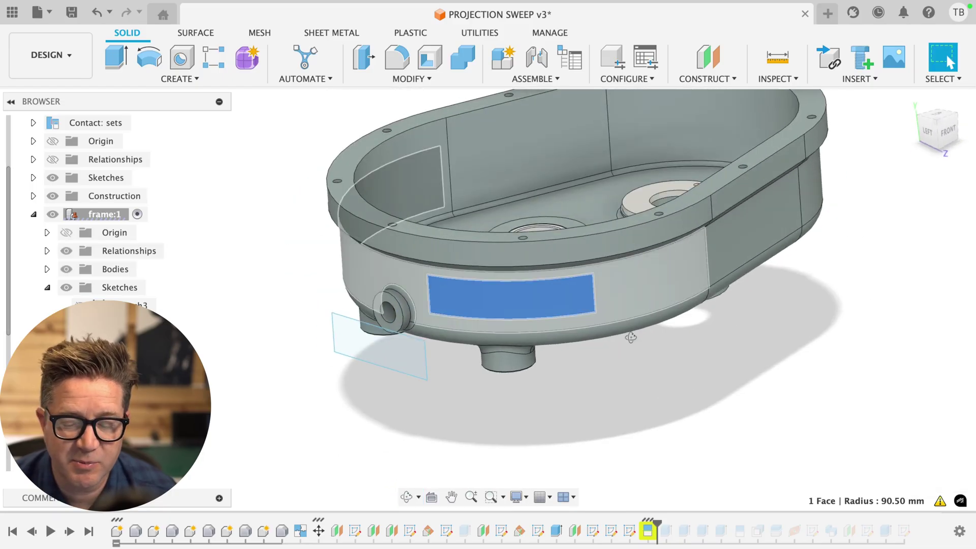
{"action": "left_click", "coordinate": [583, 433]}
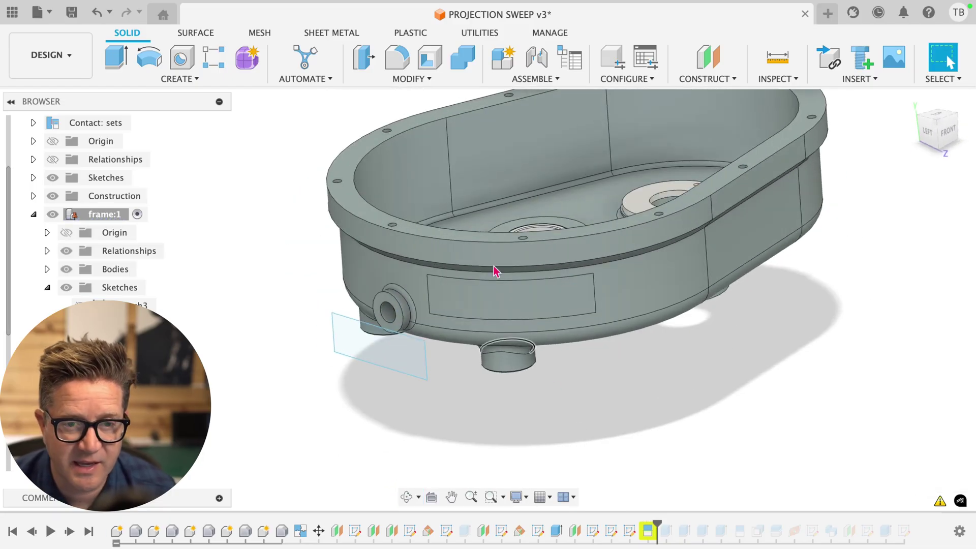
{"action": "left_click", "coordinate": [196, 34]}
{"action": "left_click", "coordinate": [352, 81]}
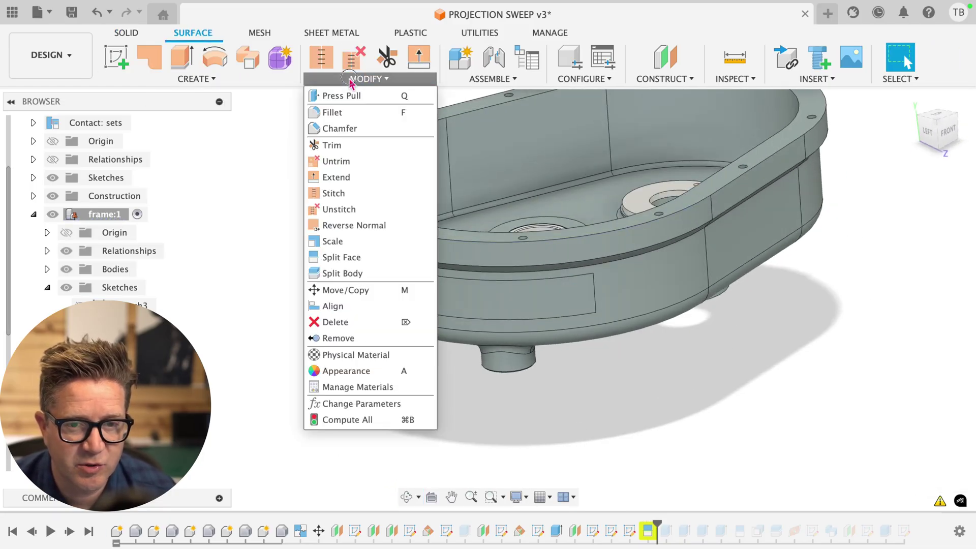
{"action": "left_click", "coordinate": [357, 328]}
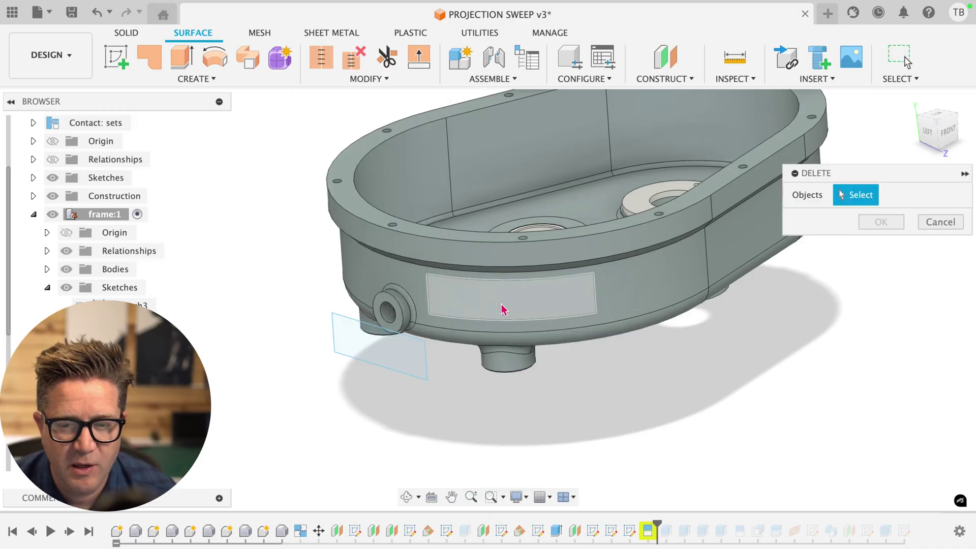
{"action": "left_click", "coordinate": [503, 304]}
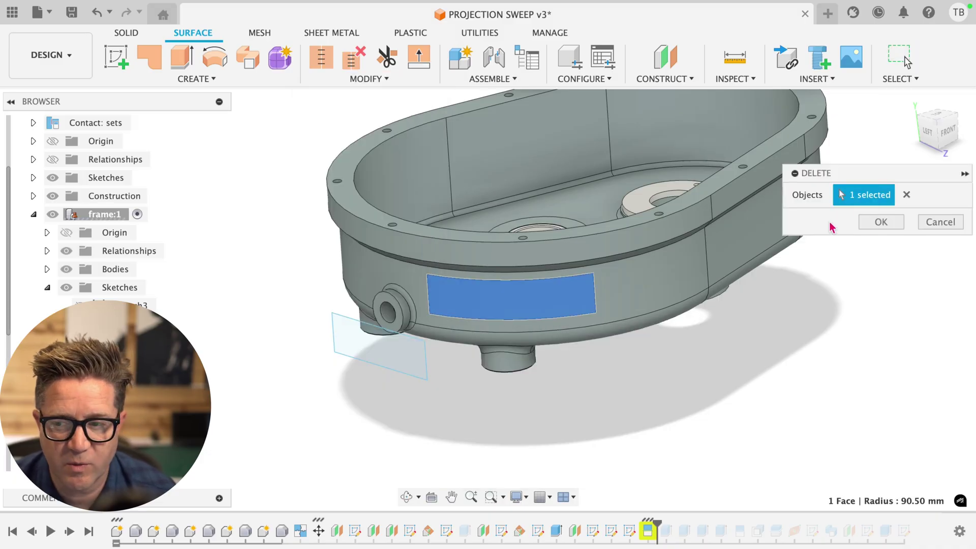
{"action": "left_click", "coordinate": [873, 225]}
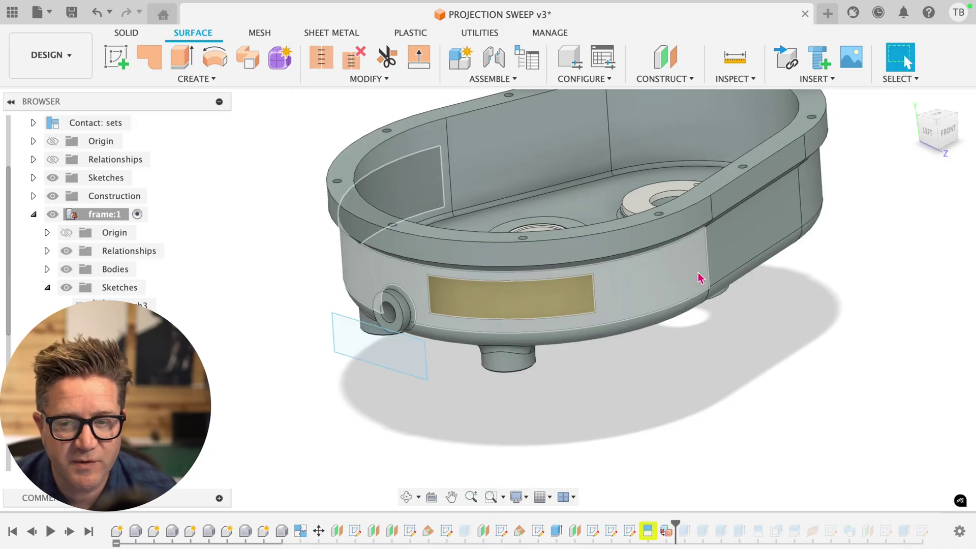
{"action": "middle_click_drag", "start_coordinate": [662, 294], "coordinate": [613, 336], "text": "shift"}
{"action": "scroll", "coordinate": [470, 351], "scroll_direction": "up", "scroll_amount": 4}
{"action": "key", "text": "super+z"}
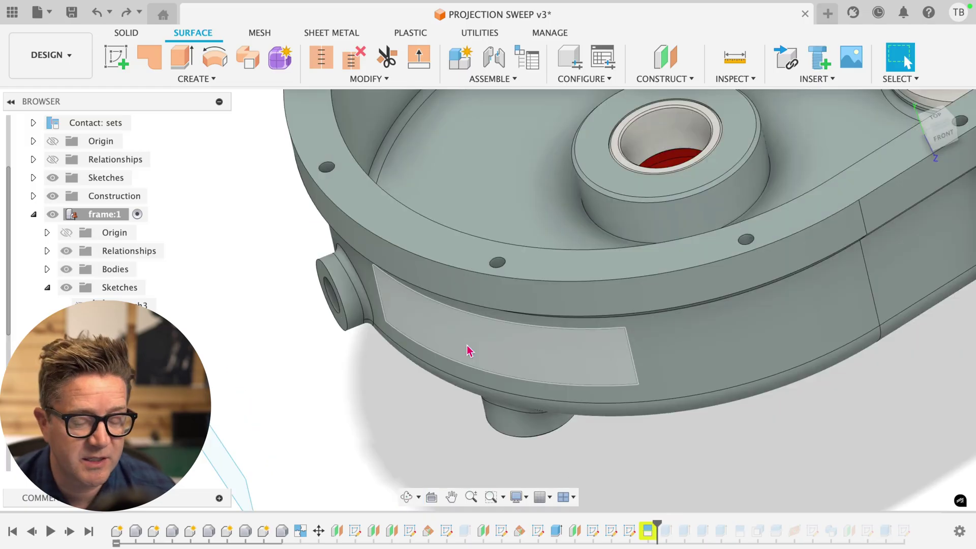
- Add a Plane Along Path on the sketch arc at distance 1.00, at the arc's end
{"action": "left_click", "coordinate": [119, 34]}
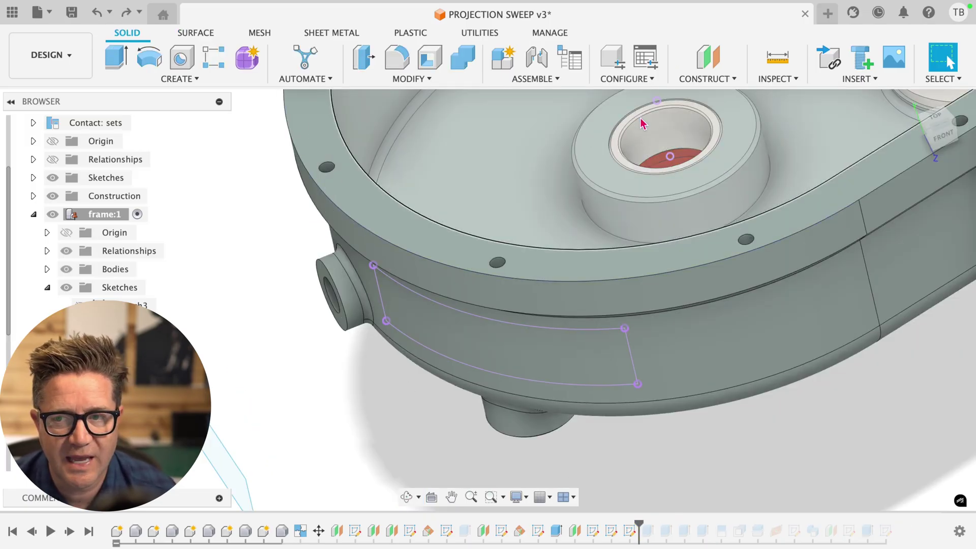
{"action": "left_click", "coordinate": [711, 81]}
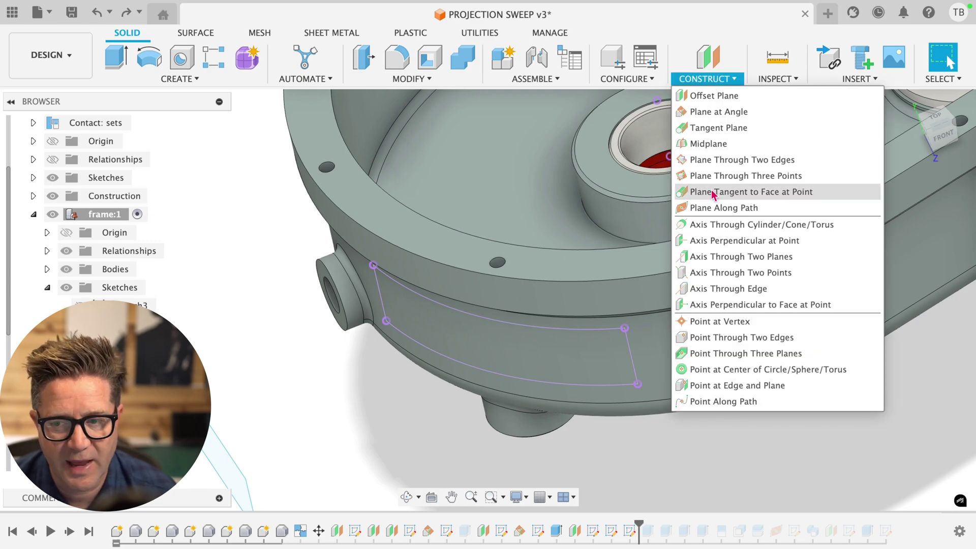
{"action": "left_click", "coordinate": [713, 208]}
{"action": "left_click", "coordinate": [424, 300]}
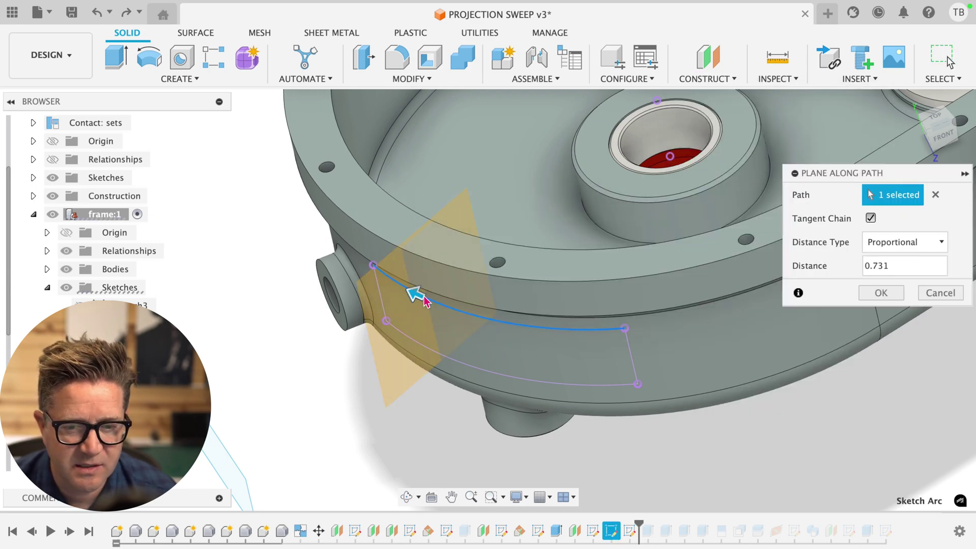
{"action": "left_click_drag", "start_coordinate": [414, 293], "coordinate": [369, 263]}
{"action": "scroll", "coordinate": [366, 261], "scroll_direction": "up", "scroll_amount": 5}
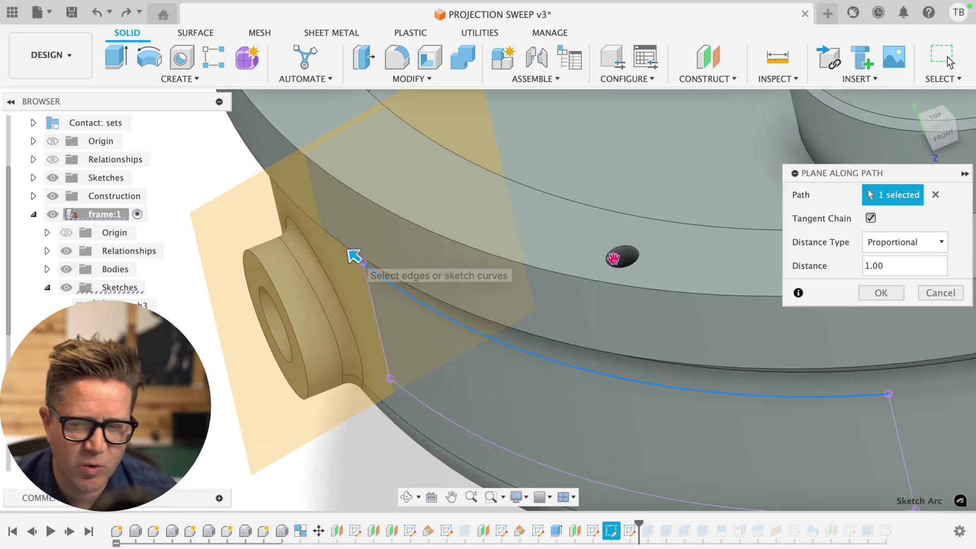
{"action": "left_click", "coordinate": [881, 294]}
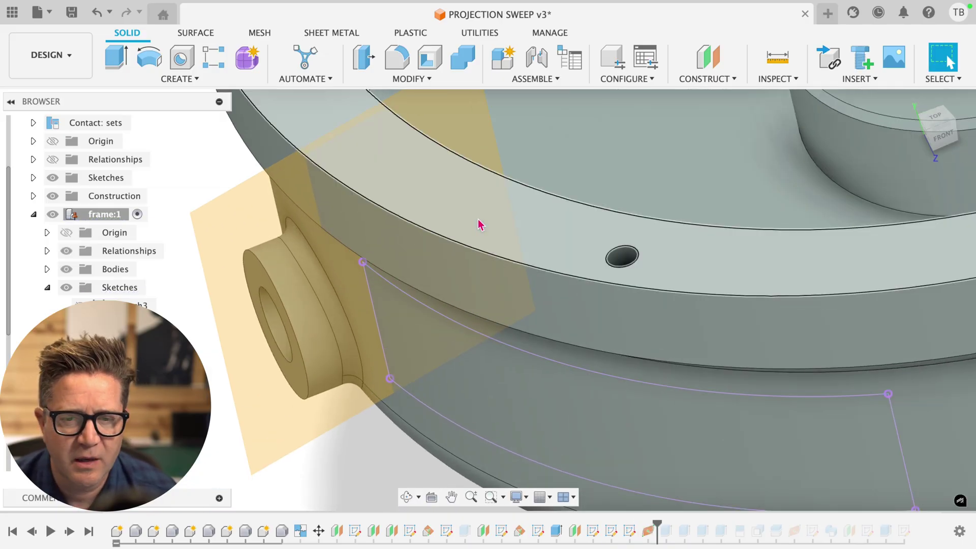
- Sketch a small centre-diameter circle on Plane11 at the arc's end point and finish the sketch
{"action": "left_click", "coordinate": [164, 80]}
{"action": "left_click", "coordinate": [155, 108]}
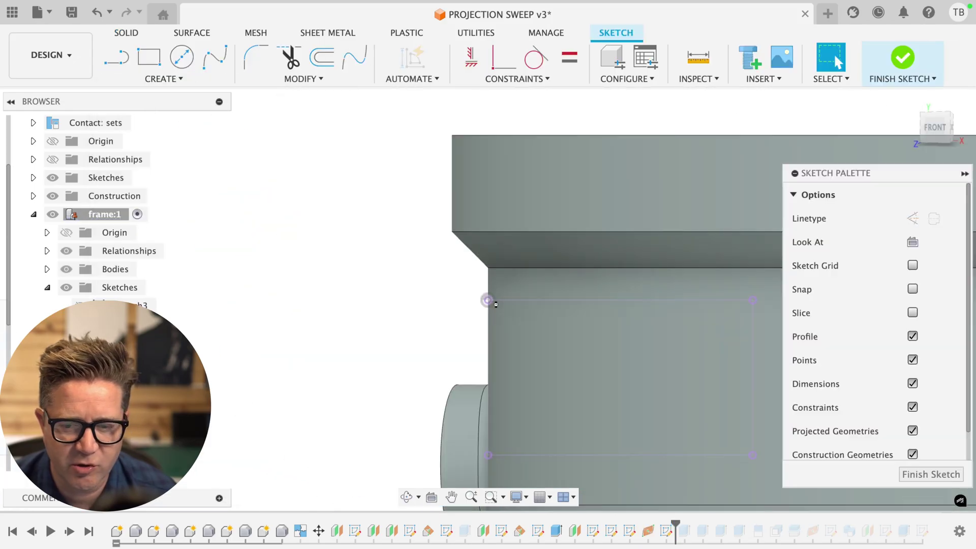
{"action": "left_click", "coordinate": [180, 59]}
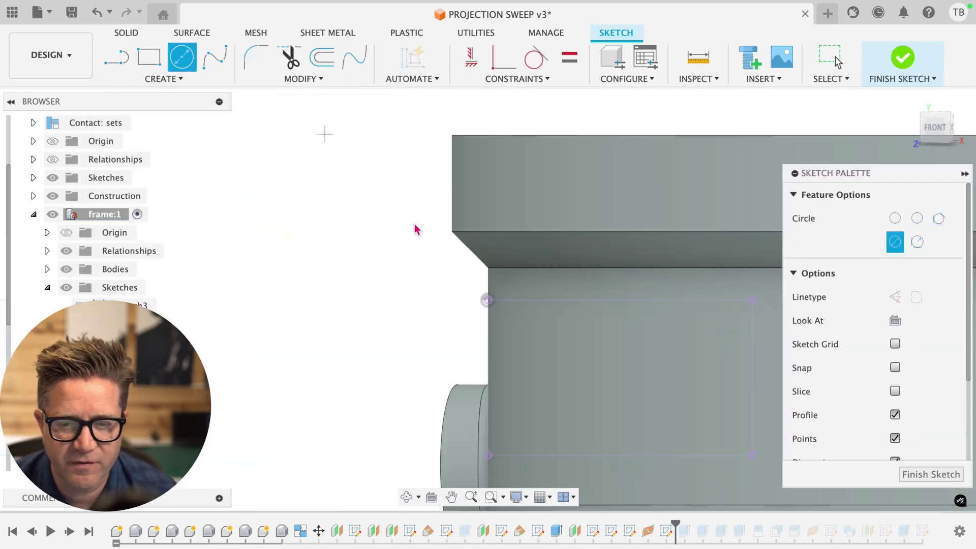
{"action": "left_click", "coordinate": [487, 300]}
{"action": "left_click", "coordinate": [490, 327]}
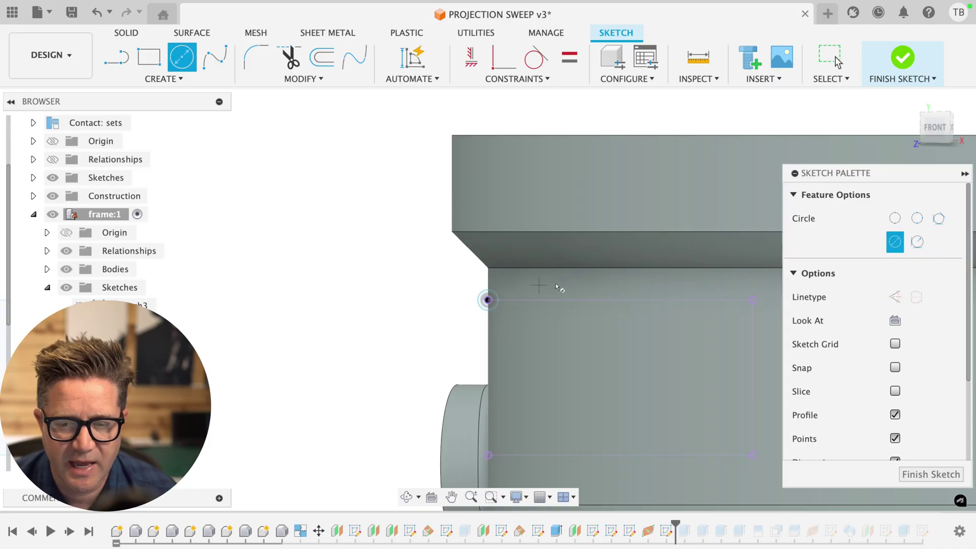
{"action": "middle_click_drag", "start_coordinate": [556, 283], "coordinate": [589, 297], "text": "shift"}
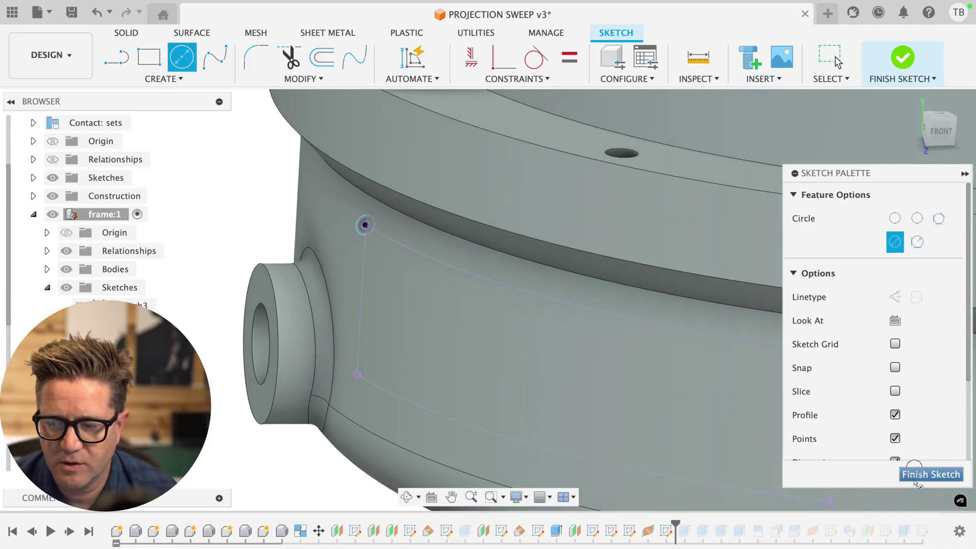
{"action": "left_click", "coordinate": [917, 474]}
- Sweep the small circle along the rectangular outline and split the side wall face with it
{"action": "type", "text": "s"}
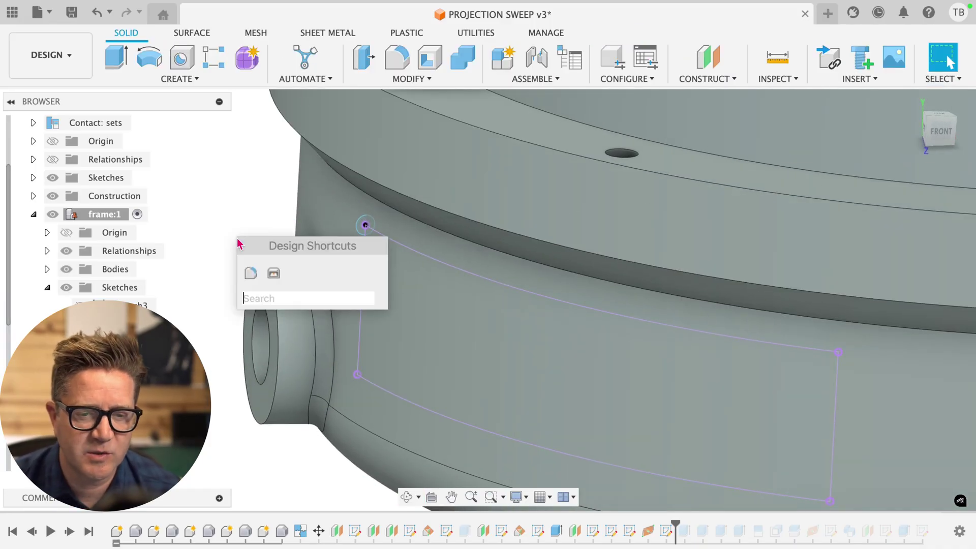
{"action": "type", "text": "swee"}
{"action": "key", "text": "Return"}
{"action": "left_click", "coordinate": [596, 309]}
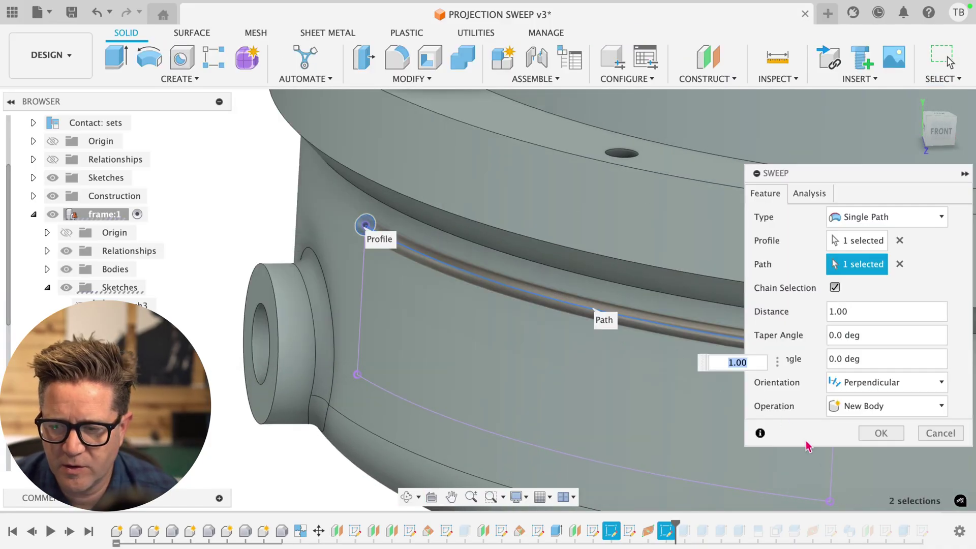
{"action": "left_click", "coordinate": [834, 481]}
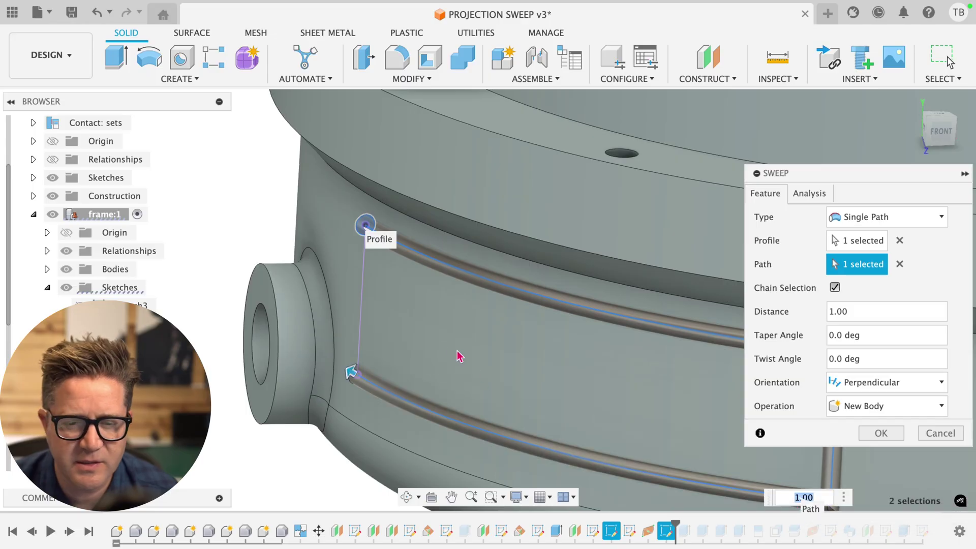
{"action": "left_click", "coordinate": [365, 323]}
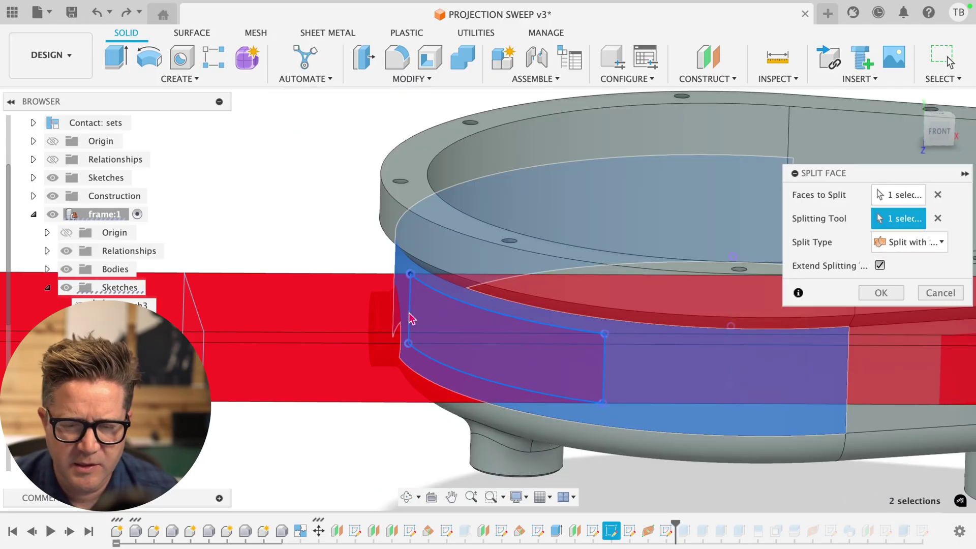
{"action": "middle_click_drag", "start_coordinate": [470, 336], "coordinate": [562, 370], "text": "shift"}
{"action": "left_click", "coordinate": [882, 292]}
{"action": "scroll", "coordinate": [480, 410], "scroll_direction": "up", "scroll_amount": 6}
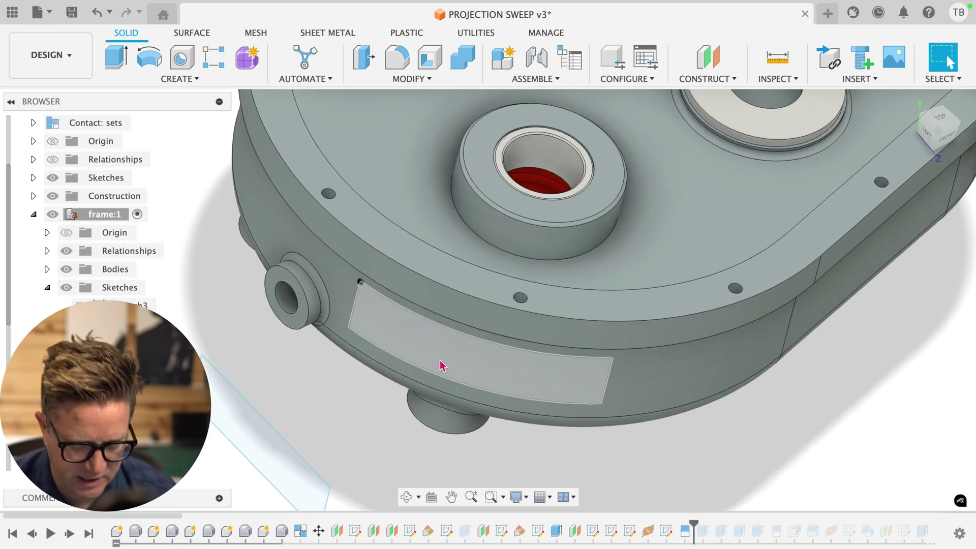
- Press-pull the split rectangular face inward as a new offset of -35.334 mm
{"action": "key", "text": "q"}
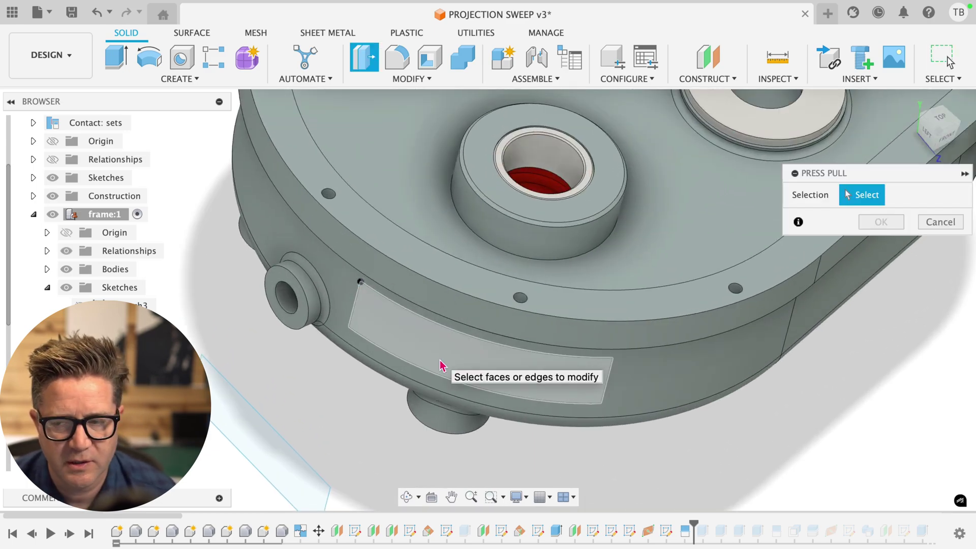
{"action": "left_click", "coordinate": [443, 356]}
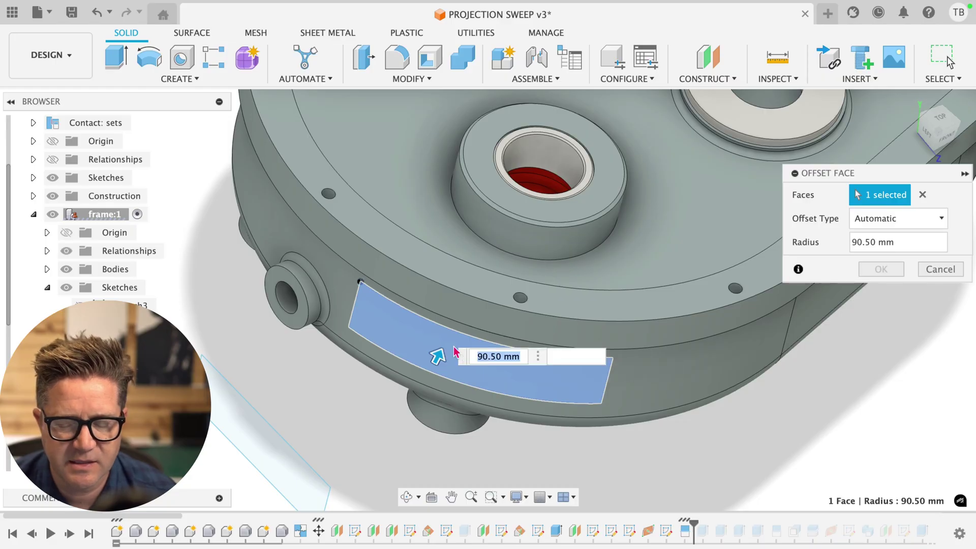
{"action": "left_click", "coordinate": [879, 219]}
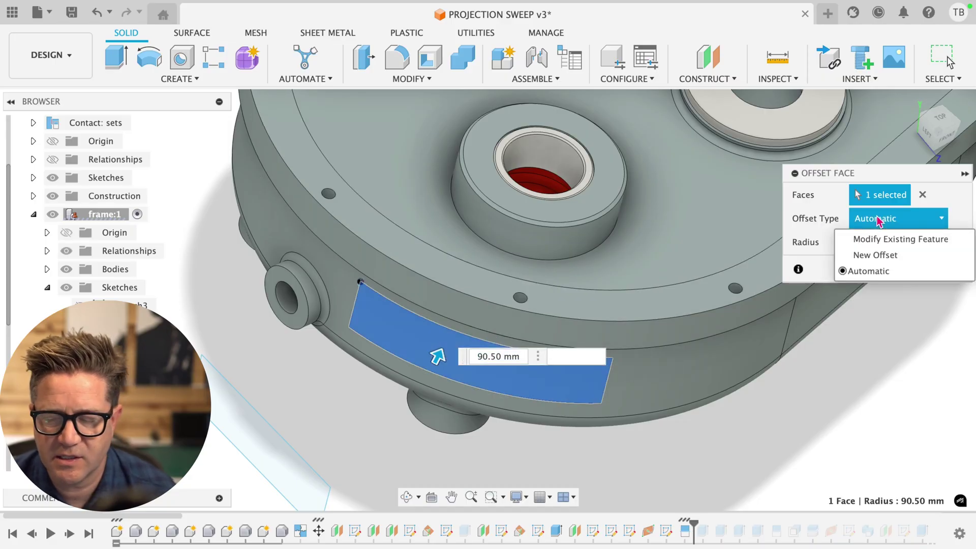
{"action": "left_click", "coordinate": [877, 256]}
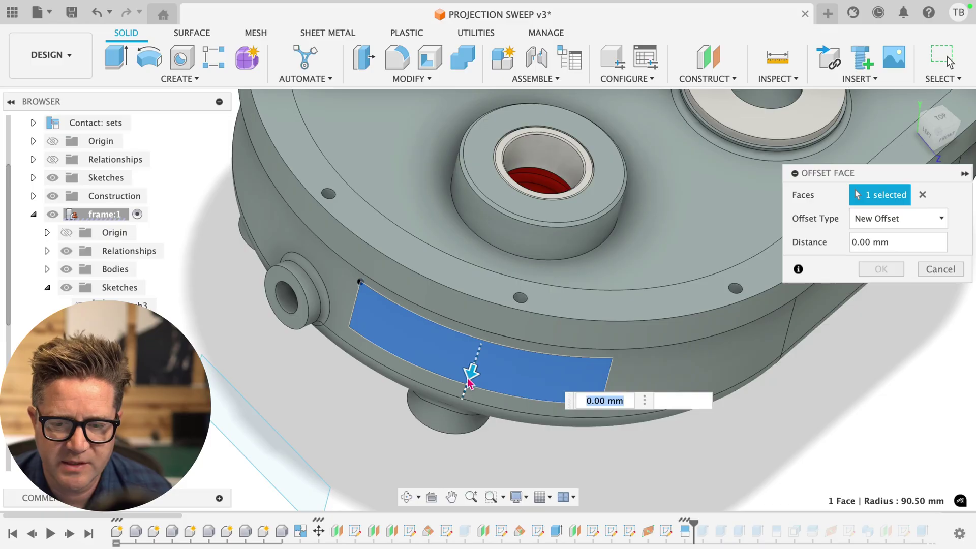
{"action": "left_click_drag", "start_coordinate": [468, 383], "coordinate": [508, 301]}
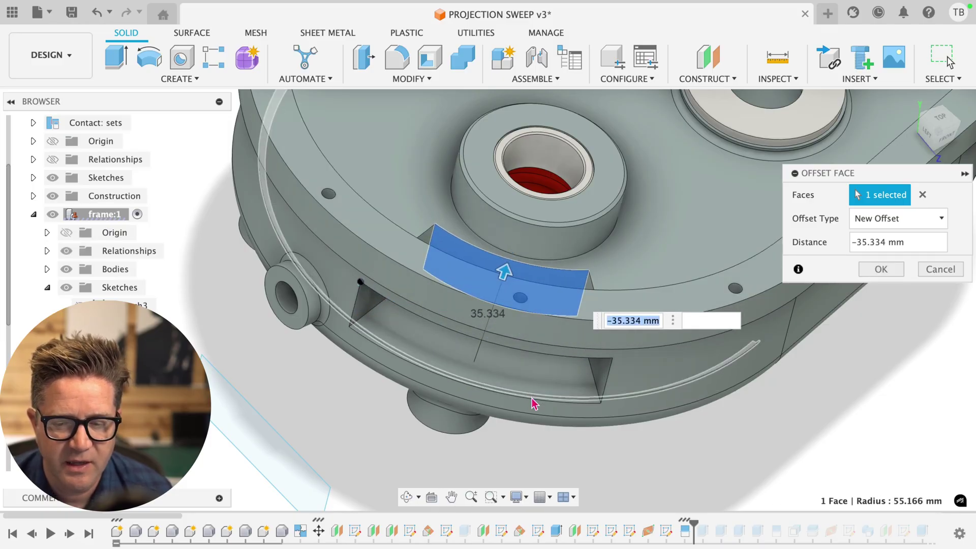
{"action": "middle_click_drag", "start_coordinate": [503, 394], "coordinate": [477, 376], "text": "shift"}
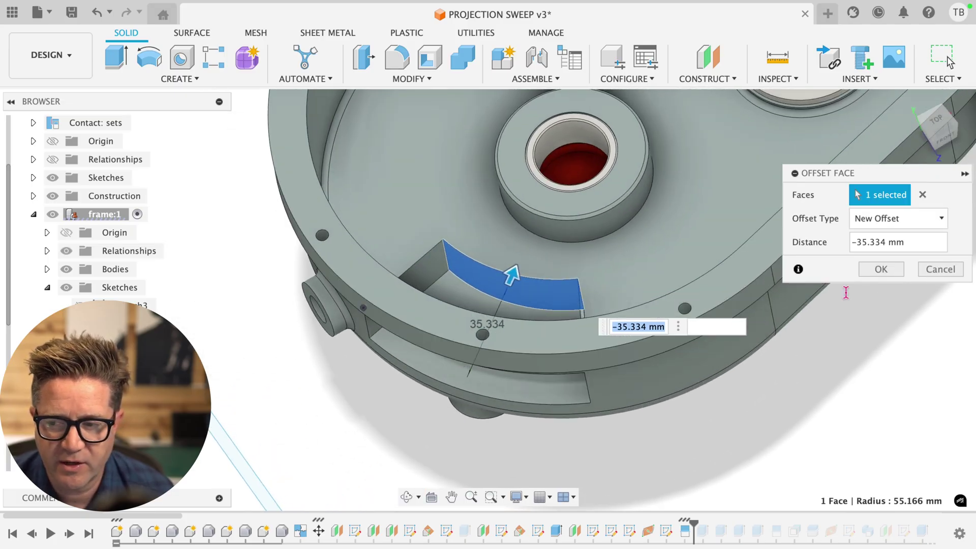
{"action": "left_click", "coordinate": [880, 270]}
{"action": "middle_click_drag", "start_coordinate": [557, 392], "coordinate": [534, 367], "text": "shift"}
{"action": "scroll", "coordinate": [407, 361], "scroll_direction": "up", "scroll_amount": 4}
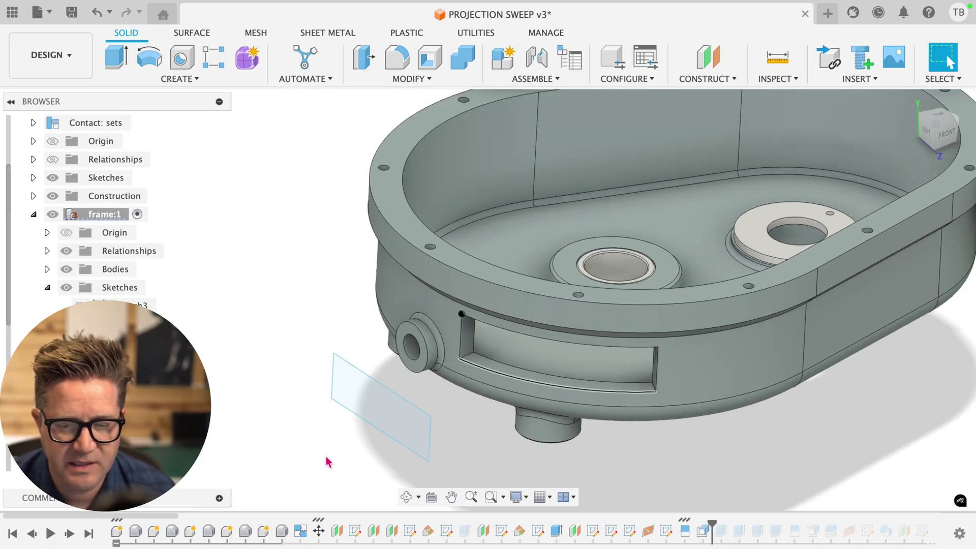
{"action": "left_click", "coordinate": [380, 413]}
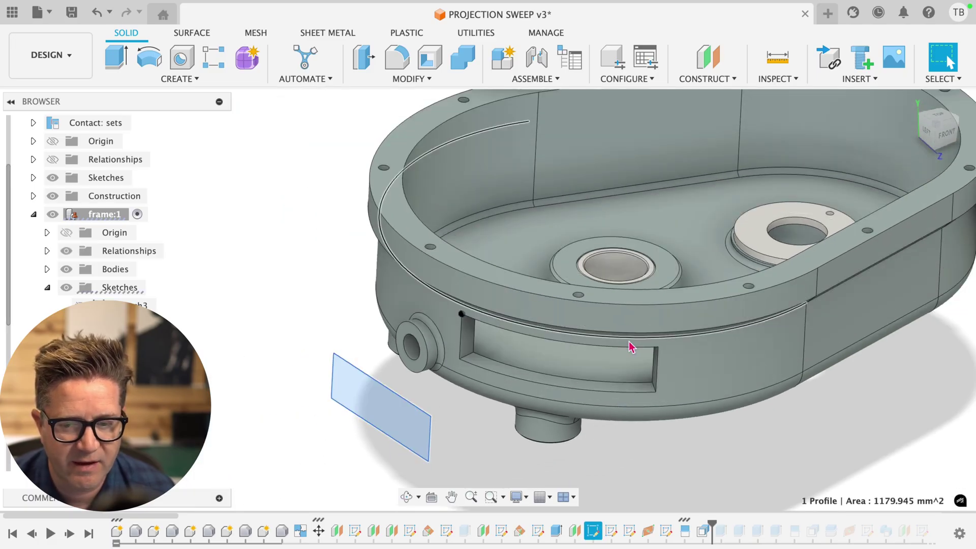
{"action": "middle_click_drag", "start_coordinate": [714, 428], "coordinate": [721, 450], "text": "shift"}
{"action": "scroll", "coordinate": [721, 450], "scroll_direction": "down", "scroll_amount": 4}
{"action": "scroll", "coordinate": [717, 460], "scroll_direction": "up", "scroll_amount": 5}
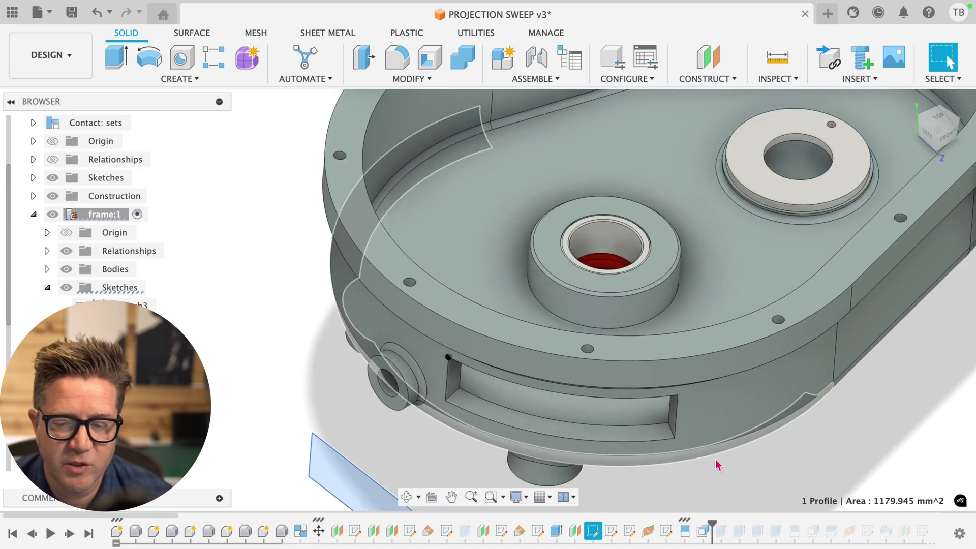
{"action": "scroll", "coordinate": [718, 465], "scroll_direction": "up", "scroll_amount": 3}
{"action": "scroll", "coordinate": [718, 466], "scroll_direction": "down", "scroll_amount": 3}
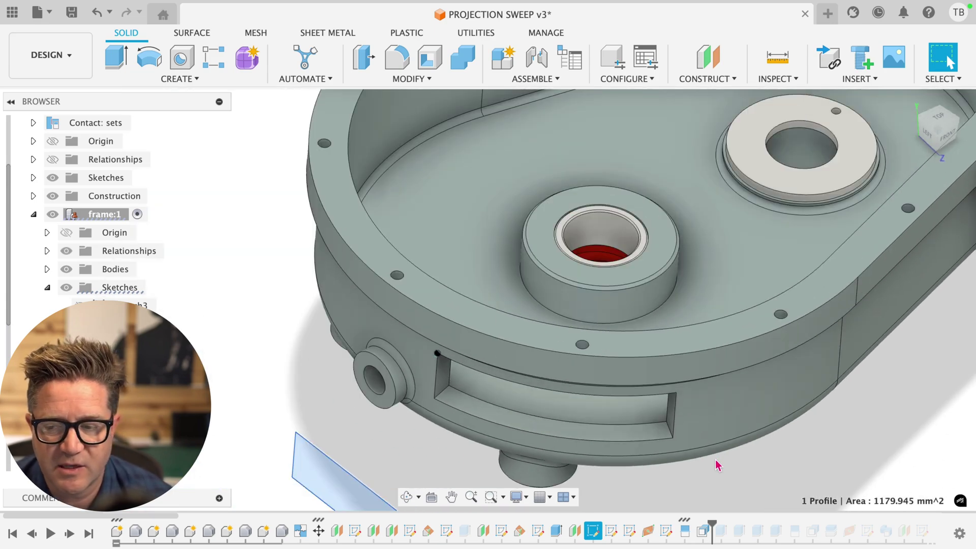